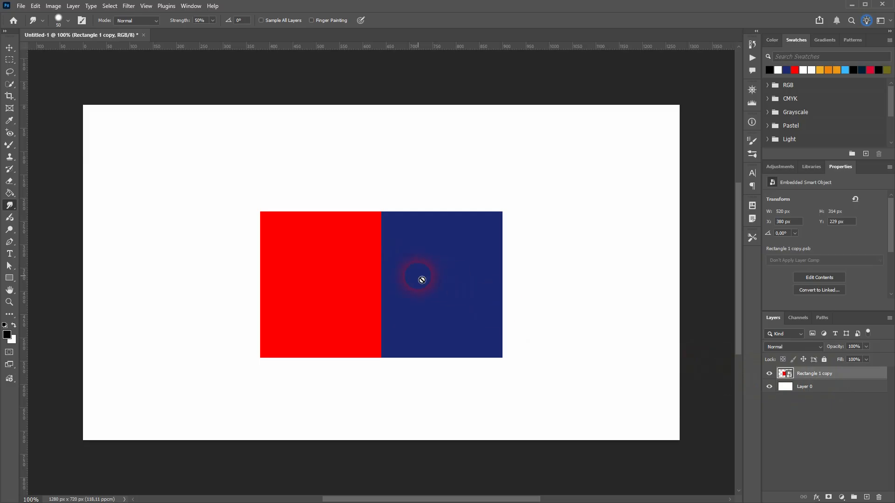
Step: Add a new layer above the red and blue rectangle layer and name it smudge
{"action": "left_click", "coordinate": [422, 279]}
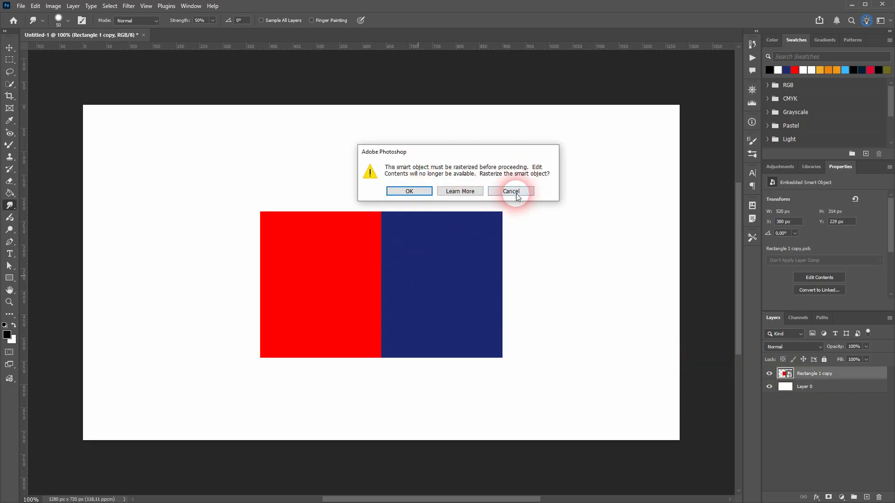
{"action": "left_click", "coordinate": [515, 192]}
{"action": "left_click", "coordinate": [866, 498]}
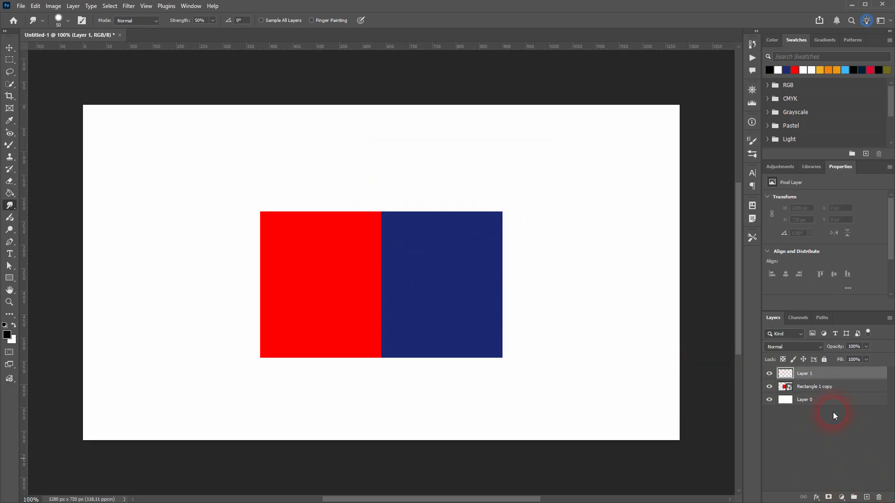
{"action": "double_click", "coordinate": [806, 373]}
{"action": "type", "text": "smudge"}
{"action": "key", "text": "Return"}
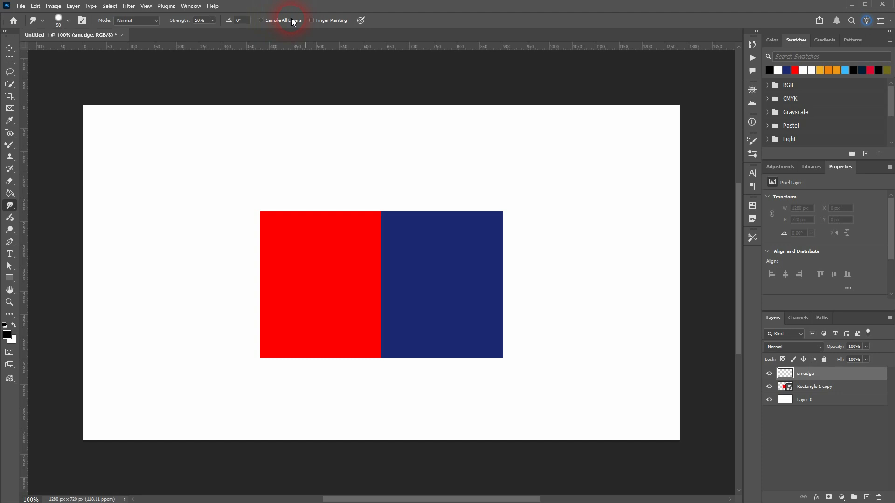
Step: Hide the smudge layer and duplicate the Rectangle 1 copy layer
{"action": "left_click", "coordinate": [819, 380]}
{"action": "left_click", "coordinate": [769, 373]}
{"action": "left_click", "coordinate": [817, 392]}
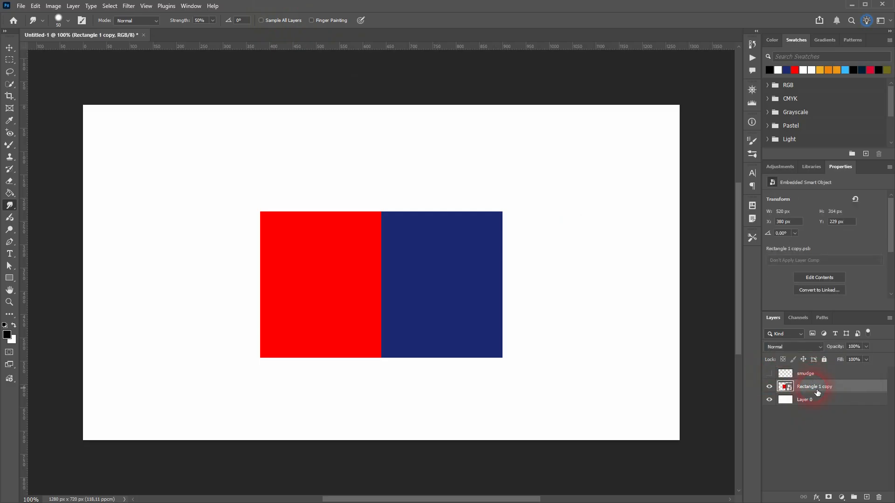
{"action": "key", "text": "ctrl+j"}
Step: Rasterize the duplicated rectangle layer and smudge along the boundary between the red and blue areas
{"action": "left_click", "coordinate": [387, 266]}
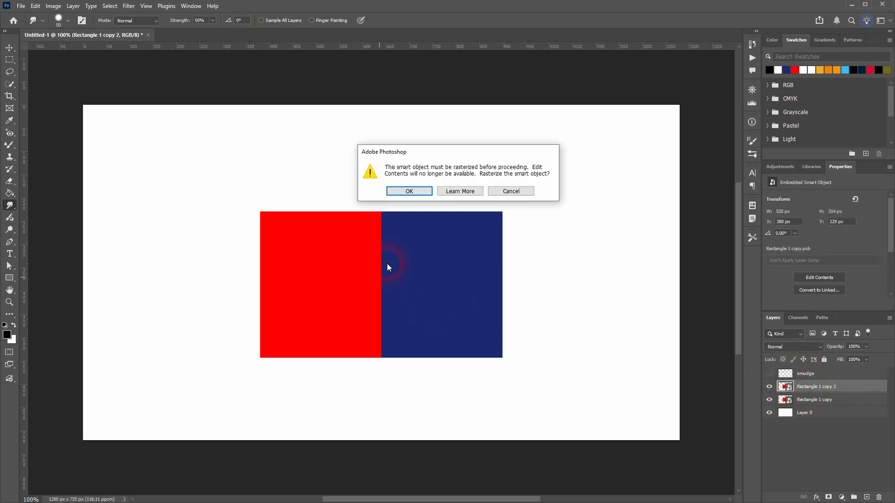
{"action": "left_click", "coordinate": [406, 192]}
{"action": "mouse_move", "coordinate": [396, 219]}
{"action": "left_mouse_down"}
{"action": "mouse_move", "coordinate": [389, 250]}
{"action": "mouse_move", "coordinate": [405, 290]}
{"action": "mouse_move", "coordinate": [388, 307]}
{"action": "mouse_move", "coordinate": [405, 342]}
{"action": "mouse_move", "coordinate": [385, 357]}
{"action": "left_mouse_up"}
Step: Compare the smudged duplicate with the original by toggling its visibility, and delete the duplicate layer
{"action": "left_click", "coordinate": [769, 387]}
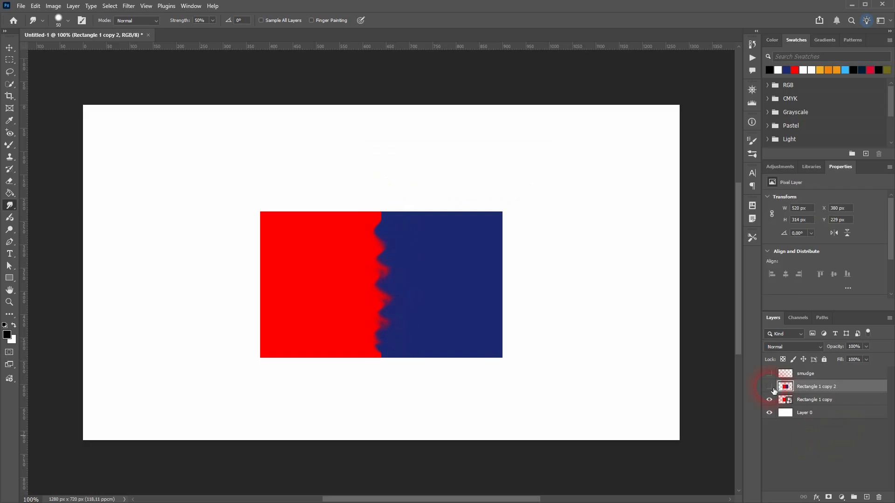
{"action": "left_click", "coordinate": [769, 386]}
{"action": "left_click", "coordinate": [808, 391]}
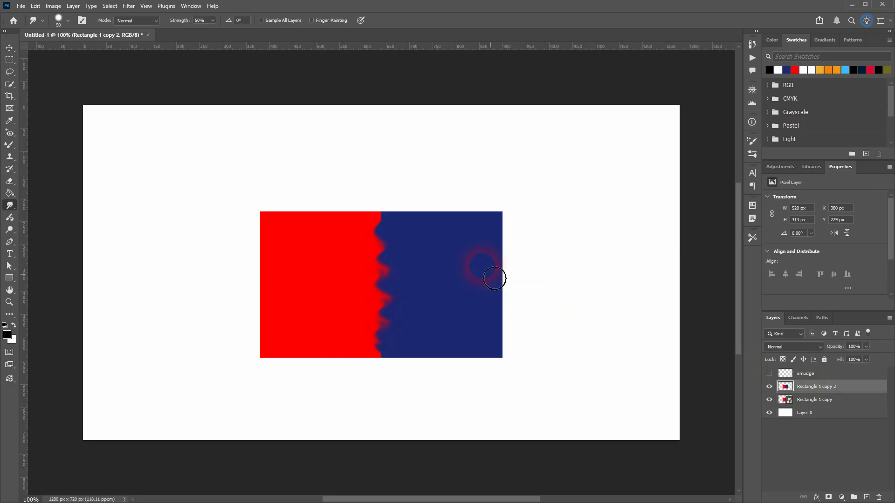
{"action": "scroll", "coordinate": [474, 270], "scroll_direction": "down", "scroll_amount": 1}
{"action": "key", "text": "Delete"}
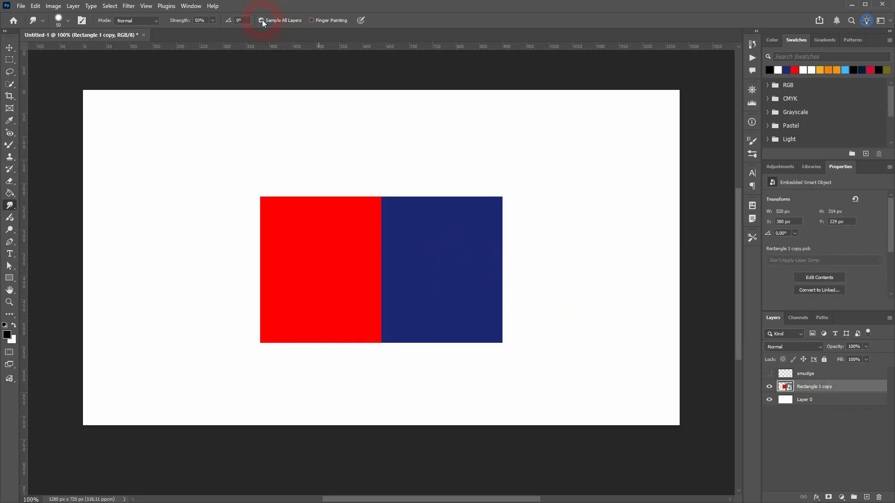
Step: Show the smudge layer and smudge the red-blue boundary on it with Sample All Layers enabled
{"action": "left_click", "coordinate": [789, 374]}
{"action": "left_click", "coordinate": [770, 374]}
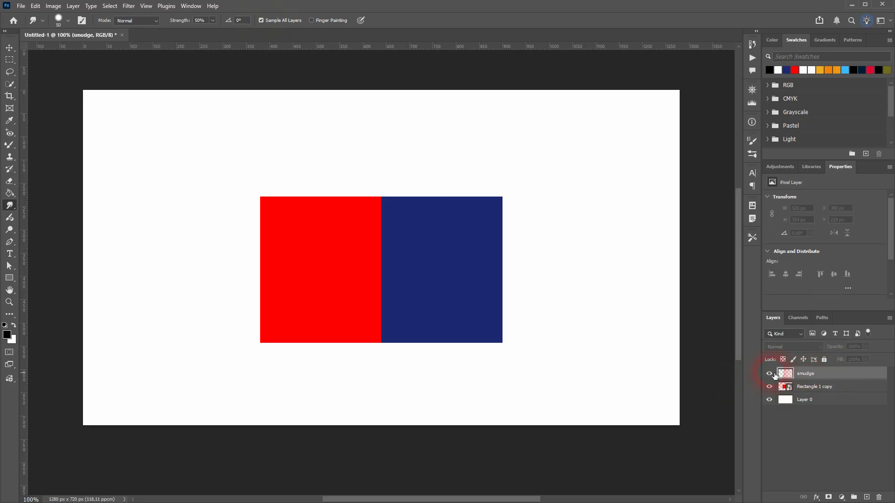
{"action": "left_click", "coordinate": [801, 375]}
{"action": "mouse_move", "coordinate": [359, 258]}
{"action": "left_mouse_down"}
{"action": "mouse_move", "coordinate": [418, 228]}
{"action": "mouse_move", "coordinate": [390, 234]}
{"action": "mouse_move", "coordinate": [410, 265]}
{"action": "mouse_move", "coordinate": [377, 290]}
{"action": "mouse_move", "coordinate": [406, 312]}
{"action": "mouse_move", "coordinate": [389, 335]}
{"action": "mouse_move", "coordinate": [623, 310]}
{"action": "left_mouse_up"}
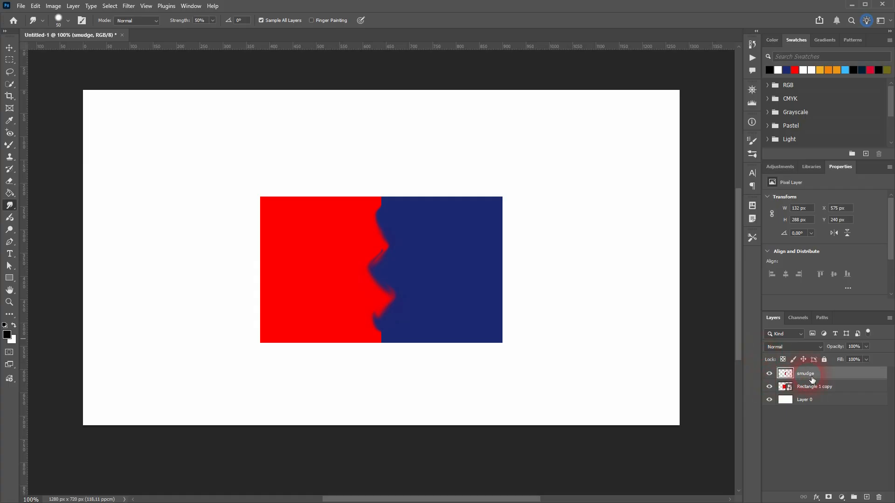
Step: Move the smudge layer's strokes onto the white area left of the rectangle and undo the move
{"action": "left_click", "coordinate": [13, 49]}
{"action": "left_click_drag", "start_coordinate": [394, 283], "coordinate": [157, 276]}
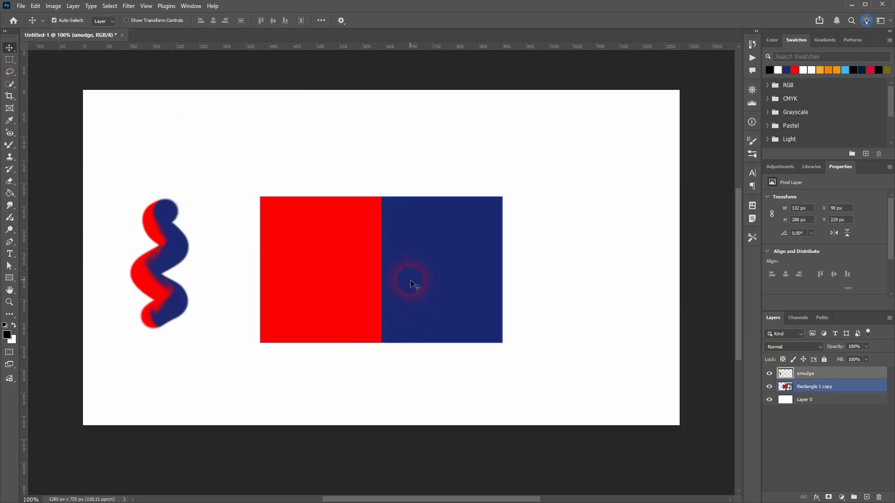
{"action": "key", "text": "ctrl+z"}
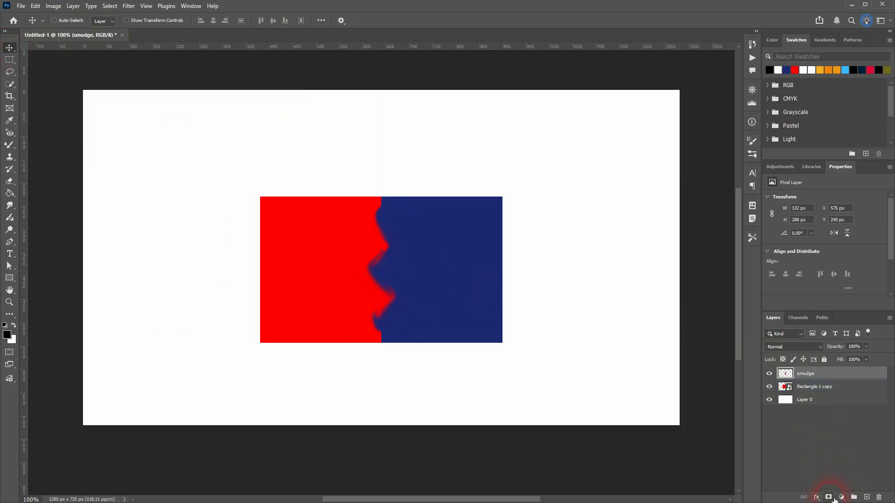
Step: Add a layer mask to the smudge layer and get the regular Brush tool ready with black as foreground color
{"action": "left_click", "coordinate": [829, 498]}
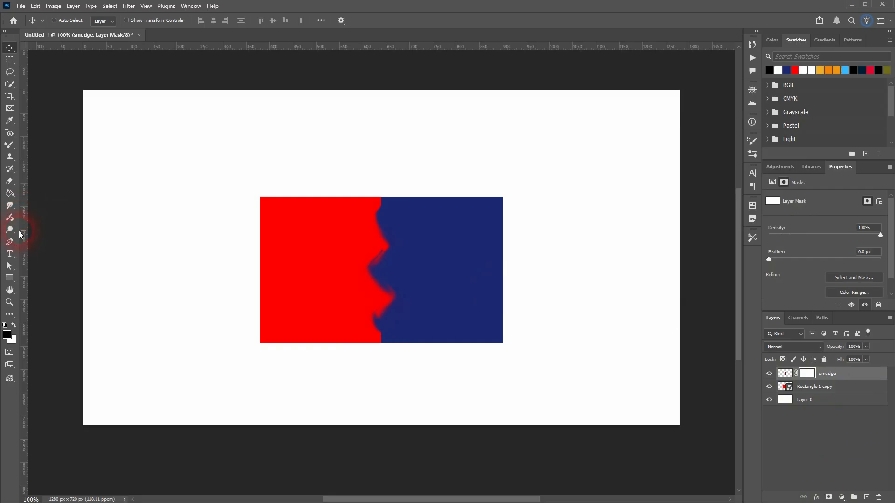
{"action": "left_click", "coordinate": [15, 145]}
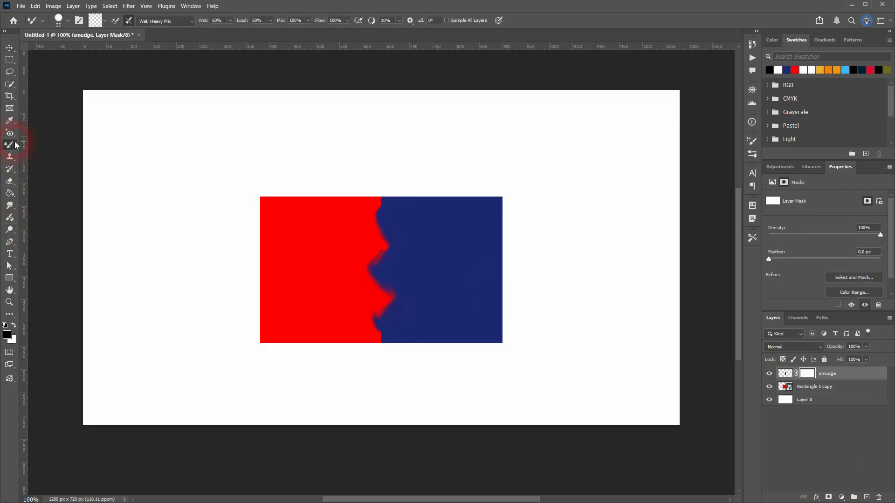
{"action": "right_click", "coordinate": [15, 145]}
{"action": "left_click", "coordinate": [71, 146]}
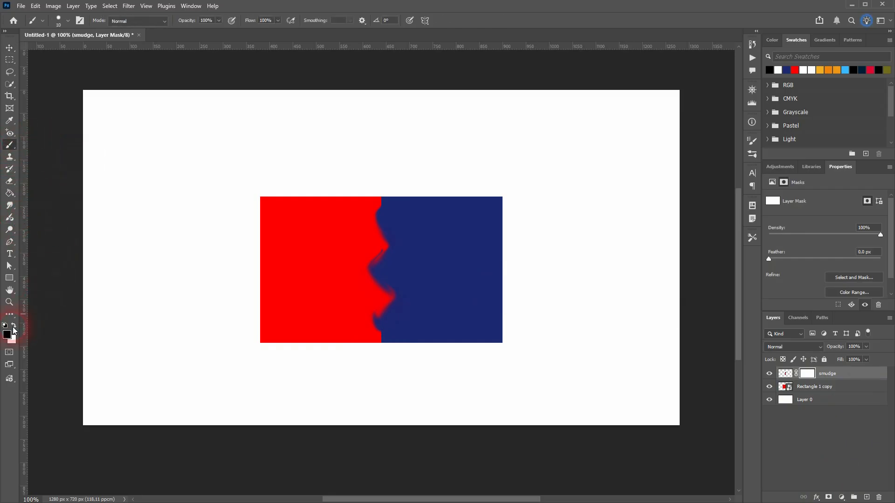
{"action": "left_click", "coordinate": [14, 328]}
{"action": "left_click", "coordinate": [15, 327]}
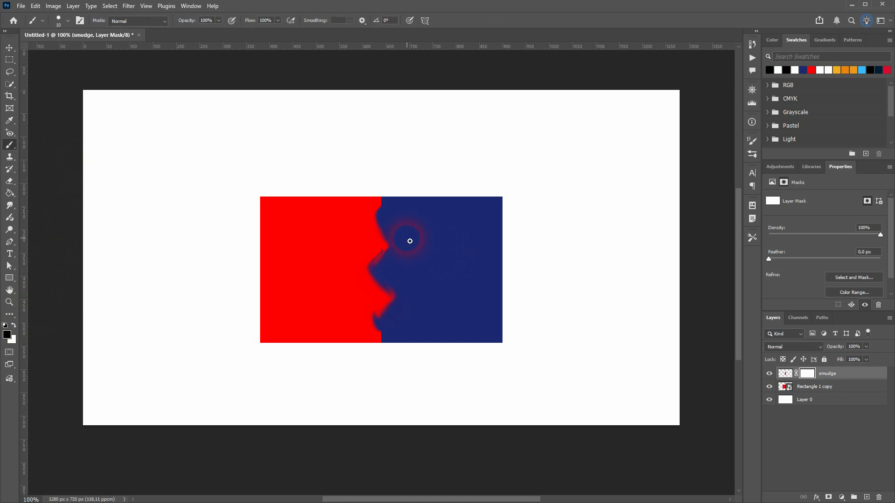
Step: Set the brush size to 50 px and paint black on the mask over parts of the smudged boundary
{"action": "left_click", "coordinate": [59, 21]}
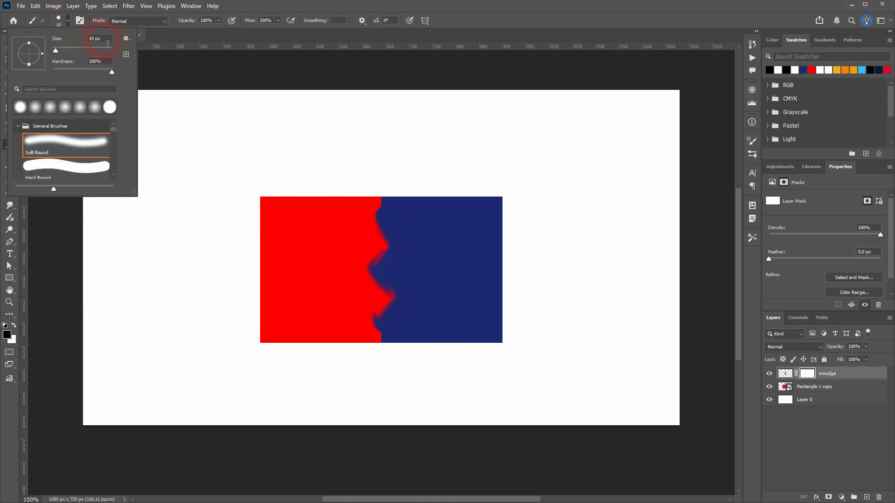
{"action": "left_click_drag", "start_coordinate": [108, 43], "coordinate": [84, 40]}
{"action": "type", "text": "50"}
{"action": "key", "text": "Return"}
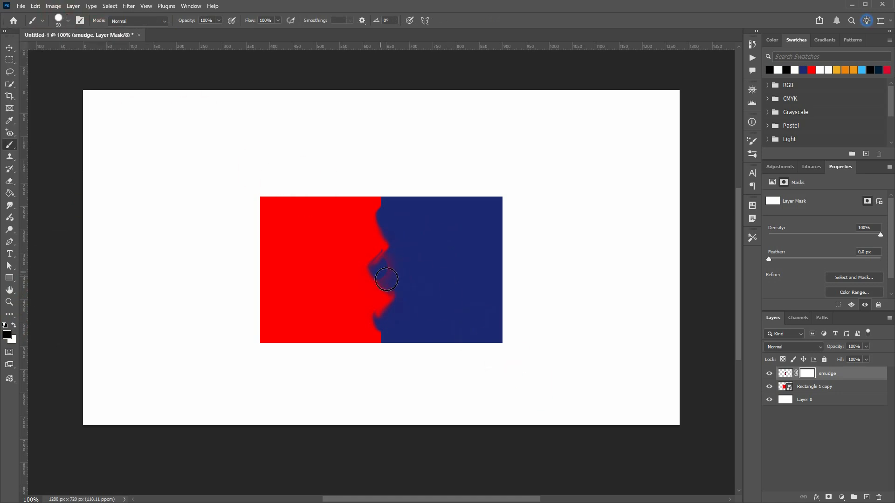
{"action": "mouse_move", "coordinate": [385, 247]}
{"action": "left_mouse_down"}
{"action": "mouse_move", "coordinate": [376, 287]}
{"action": "mouse_move", "coordinate": [391, 308]}
{"action": "mouse_move", "coordinate": [372, 325]}
{"action": "mouse_move", "coordinate": [378, 346]}
{"action": "mouse_move", "coordinate": [456, 353]}
{"action": "mouse_move", "coordinate": [433, 323]}
{"action": "mouse_move", "coordinate": [409, 317]}
{"action": "mouse_move", "coordinate": [431, 277]}
{"action": "mouse_move", "coordinate": [409, 247]}
{"action": "mouse_move", "coordinate": [423, 230]}
{"action": "mouse_move", "coordinate": [491, 270]}
{"action": "mouse_move", "coordinate": [424, 263]}
{"action": "mouse_move", "coordinate": [478, 274]}
{"action": "left_mouse_up"}
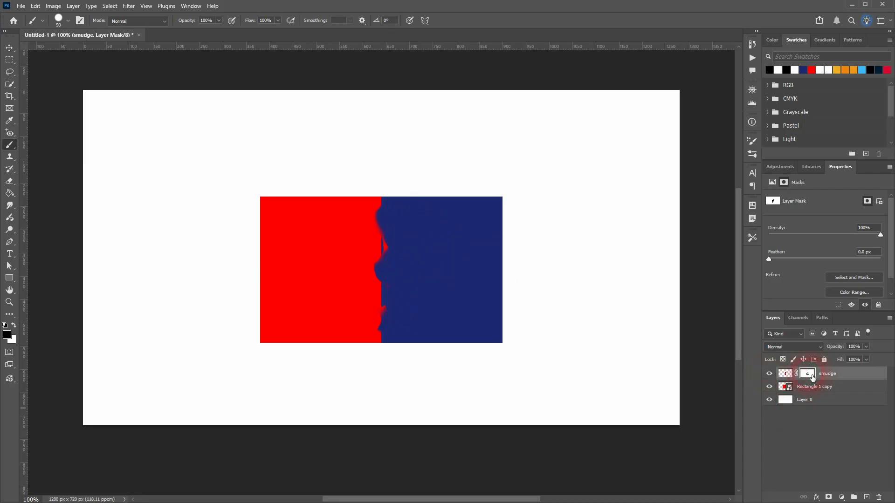
Step: Switch back to the Smudge tool and delete the smudge layer together with its mask
{"action": "left_click", "coordinate": [786, 375]}
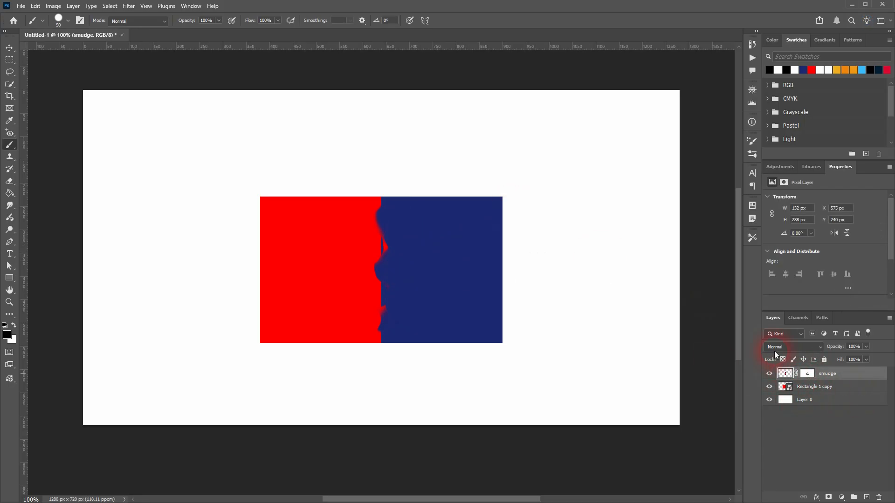
{"action": "left_click", "coordinate": [9, 205]}
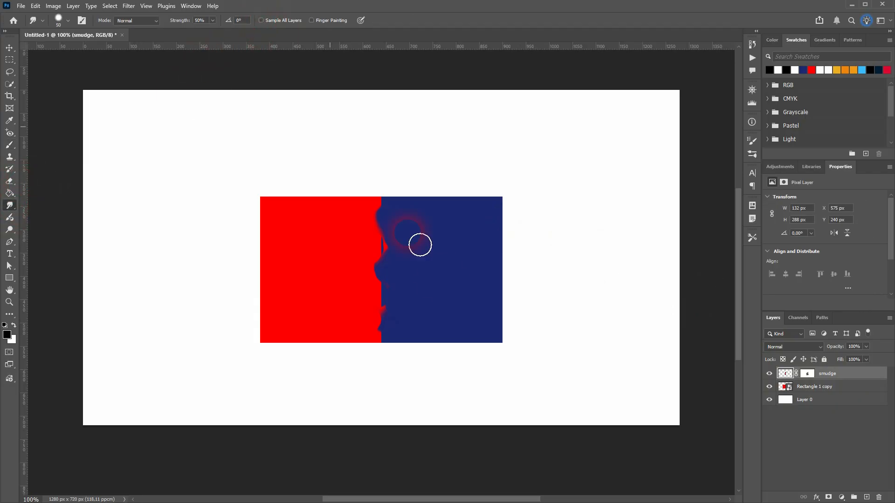
{"action": "left_click", "coordinate": [877, 499]}
Step: Duplicate the Rectangle 1 copy layer and rename the lower one Original Backup
{"action": "left_click", "coordinate": [811, 374]}
{"action": "key", "text": "ctrl+j"}
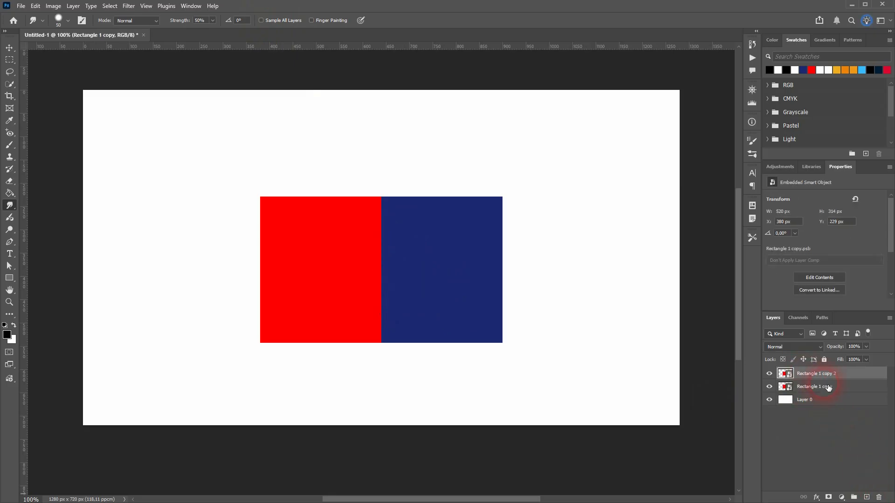
{"action": "double_click", "coordinate": [824, 387]}
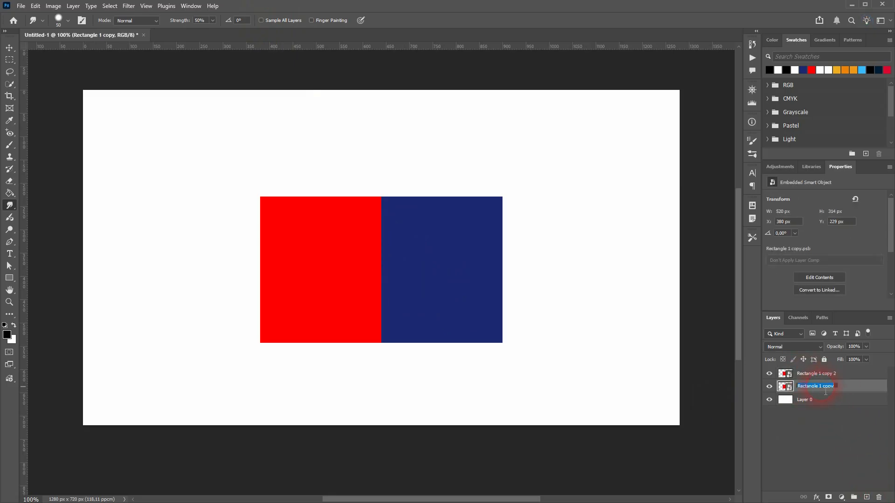
{"action": "type", "text": "Original Bac"}
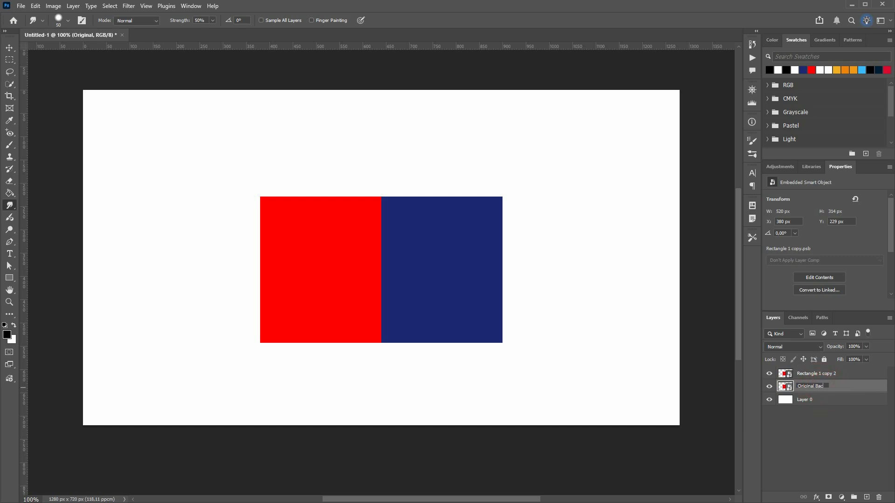
{"action": "type", "text": "kup"}
{"action": "key", "text": "Return"}
Step: Rasterize the Rectangle 1 copy 2 layer and smudge along its red-blue boundary
{"action": "left_click", "coordinate": [832, 373]}
{"action": "left_click", "coordinate": [389, 272]}
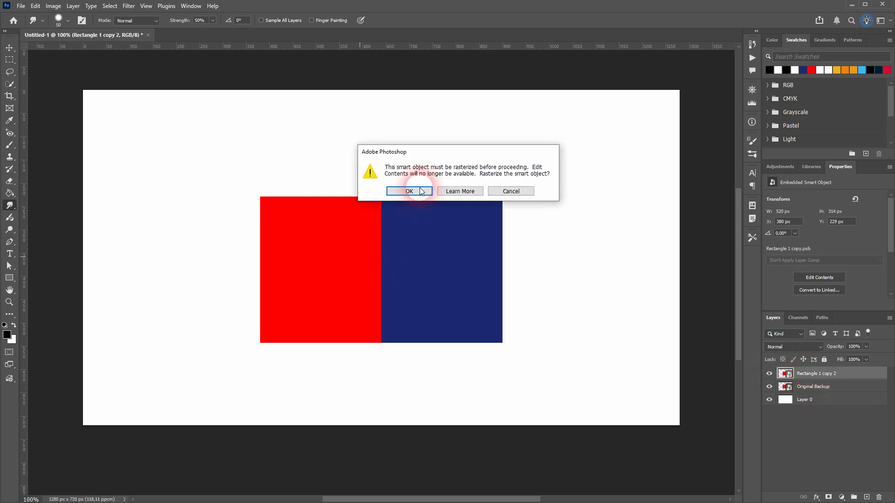
{"action": "left_click", "coordinate": [403, 191]}
{"action": "mouse_move", "coordinate": [402, 242]}
{"action": "left_mouse_down"}
{"action": "mouse_move", "coordinate": [387, 239]}
{"action": "mouse_move", "coordinate": [393, 278]}
{"action": "mouse_move", "coordinate": [372, 312]}
{"action": "mouse_move", "coordinate": [413, 340]}
{"action": "mouse_move", "coordinate": [418, 328]}
{"action": "left_mouse_up"}
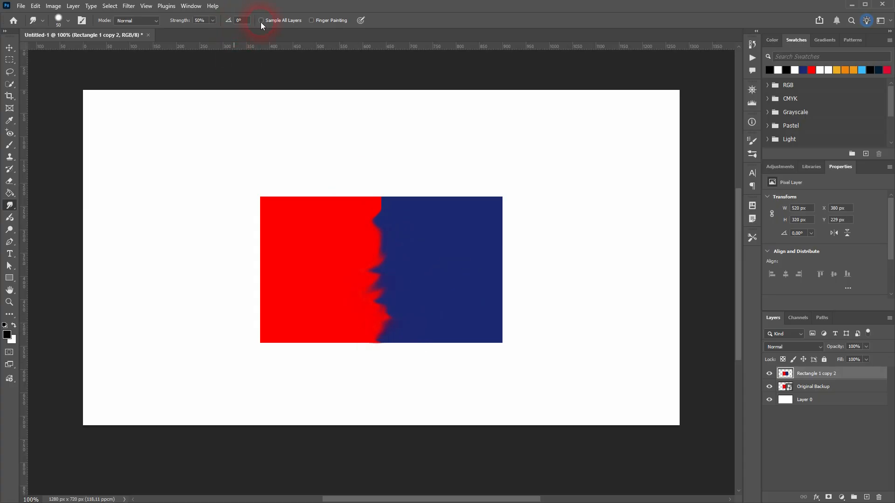
{"action": "left_click", "coordinate": [280, 21]}
{"action": "mouse_move", "coordinate": [424, 280]}
{"action": "left_mouse_down"}
{"action": "mouse_move", "coordinate": [440, 293]}
{"action": "mouse_move", "coordinate": [467, 284]}
{"action": "mouse_move", "coordinate": [490, 298]}
{"action": "left_mouse_up"}
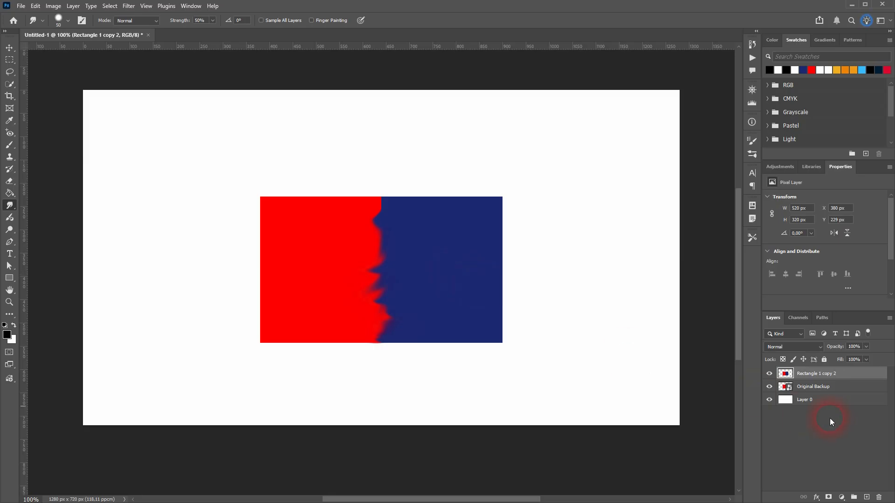
Step: Delete the smudged Rectangle 1 copy 2 layer and duplicate the Original Backup layer
{"action": "left_click", "coordinate": [881, 498]}
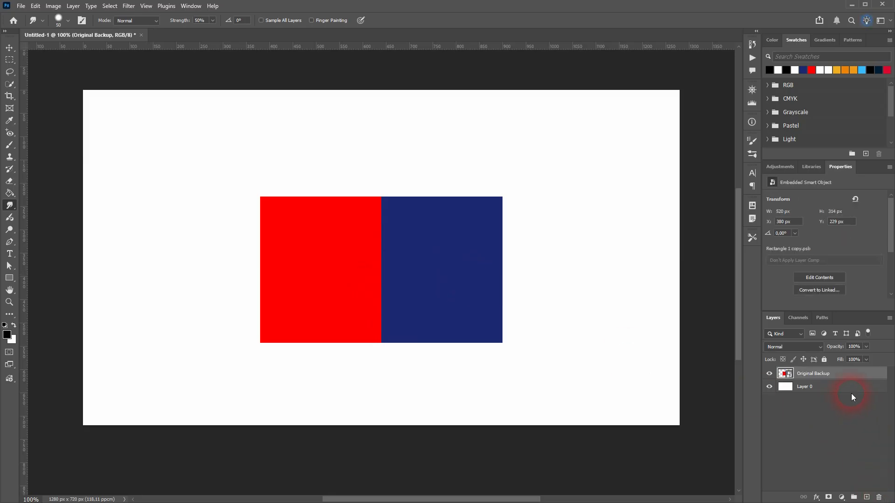
{"action": "key", "text": "ctrl+j"}
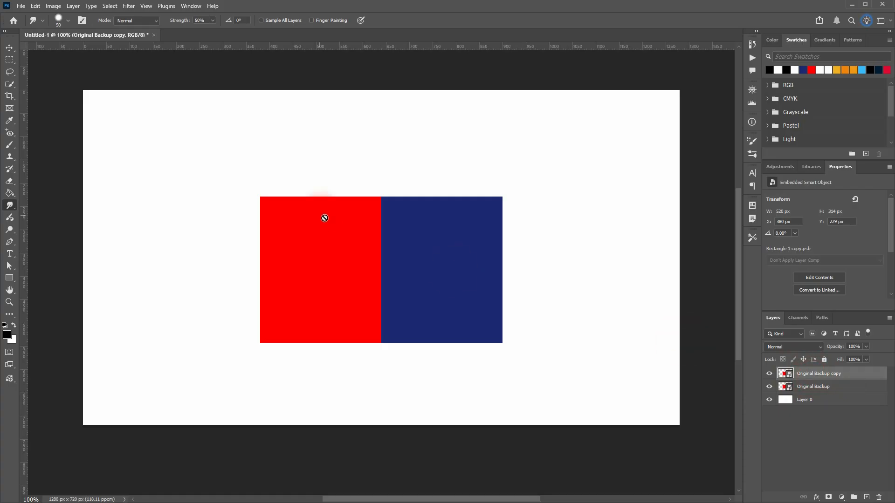
Step: Enable Scattering in the smudge brush's settings and set Scatter to 255%
{"action": "left_click", "coordinate": [59, 18]}
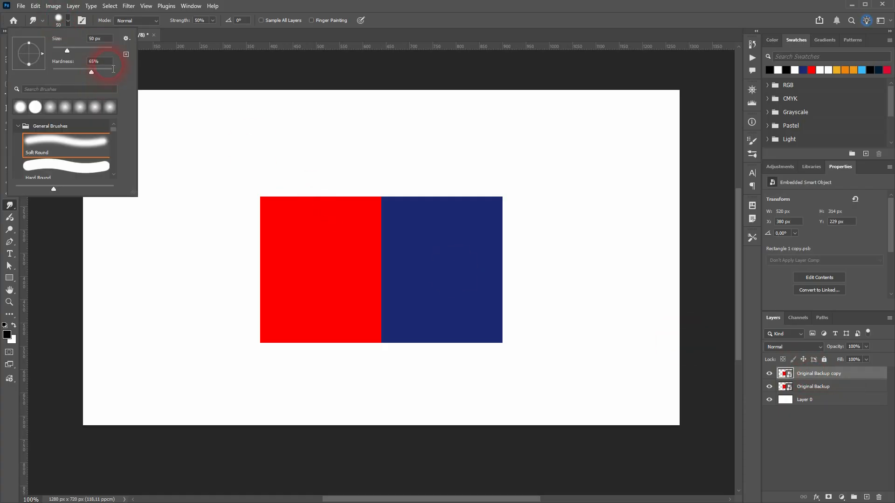
{"action": "key", "text": "shift+Down"}
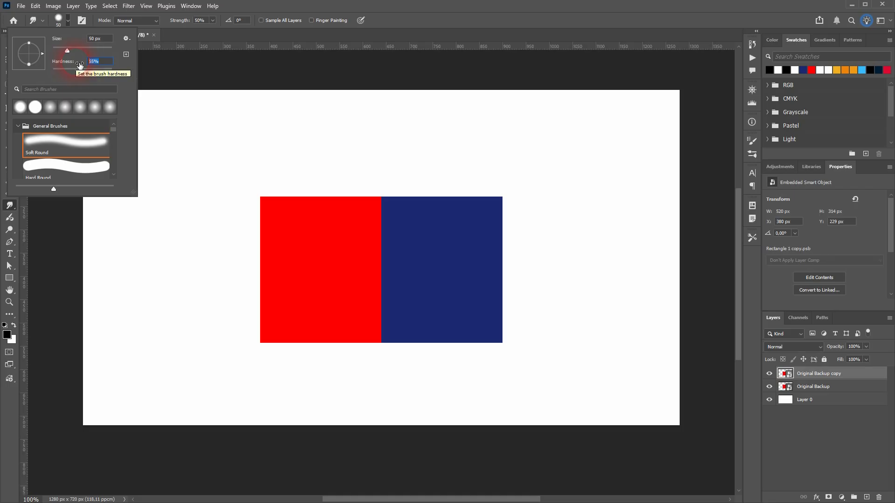
{"action": "left_click", "coordinate": [191, 6]}
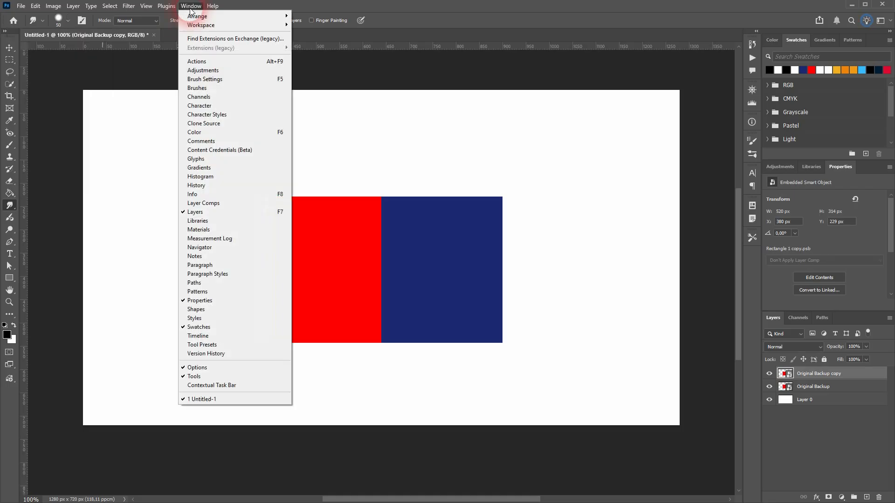
{"action": "left_click", "coordinate": [219, 79]}
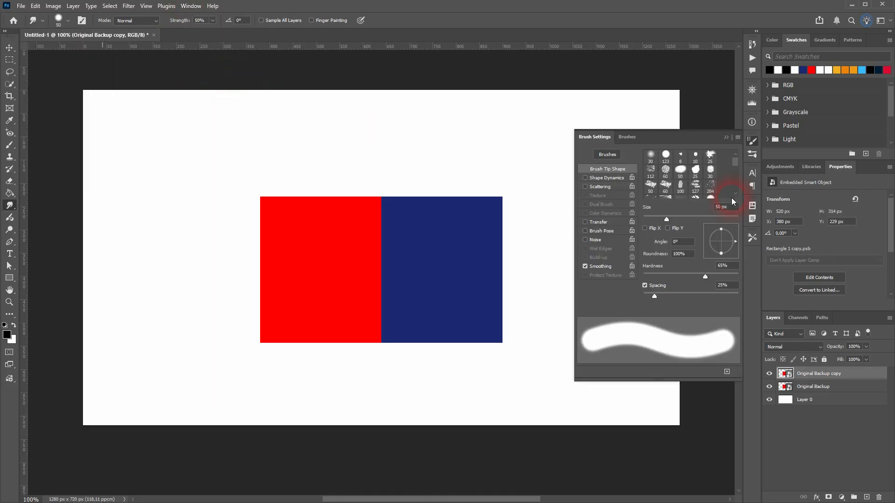
{"action": "left_click", "coordinate": [599, 187]}
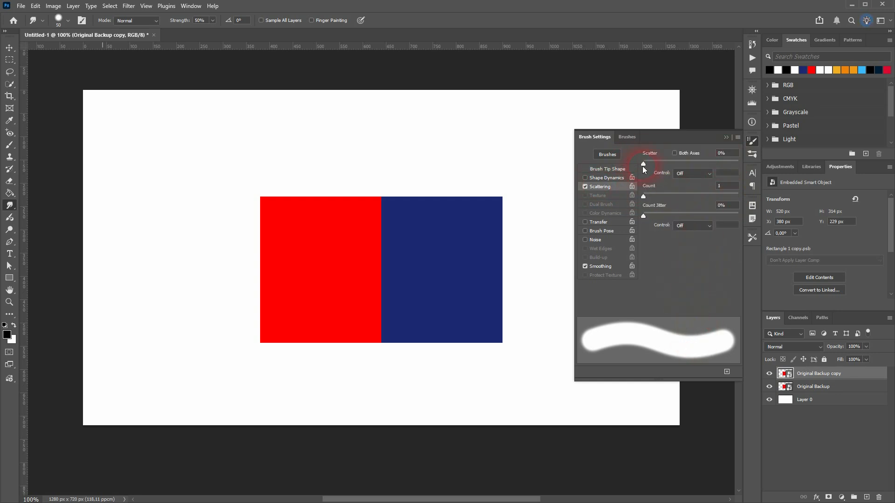
{"action": "left_click_drag", "start_coordinate": [644, 164], "coordinate": [667, 164]}
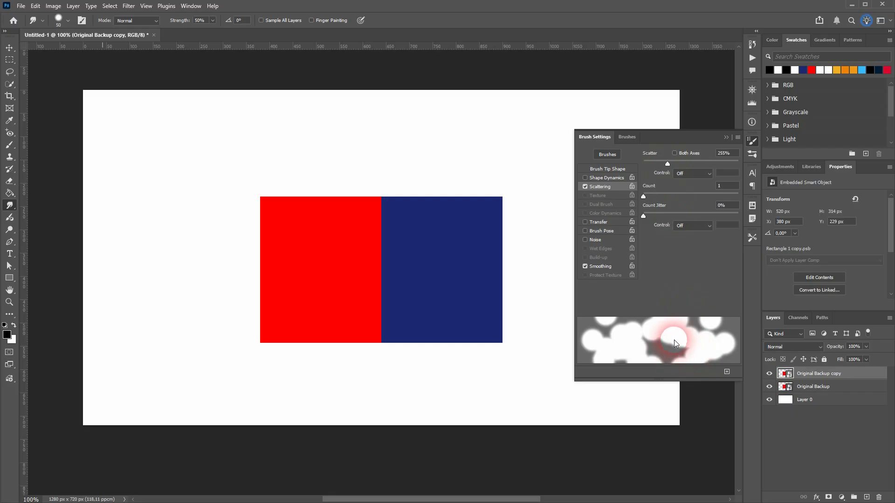
Step: Create a new layer and paint a black zigzag Brush stroke on the white area beside the red rectangle
{"action": "scroll", "coordinate": [233, 229], "scroll_direction": "up", "scroll_amount": 1}
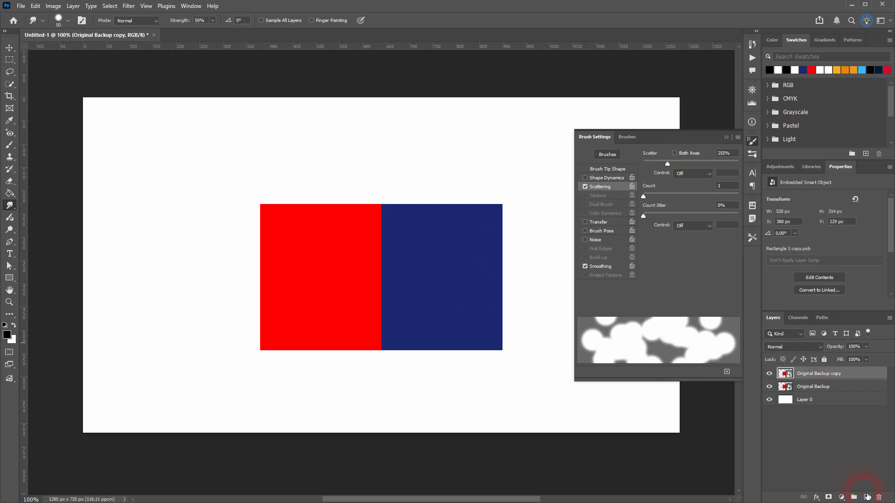
{"action": "left_click", "coordinate": [866, 497]}
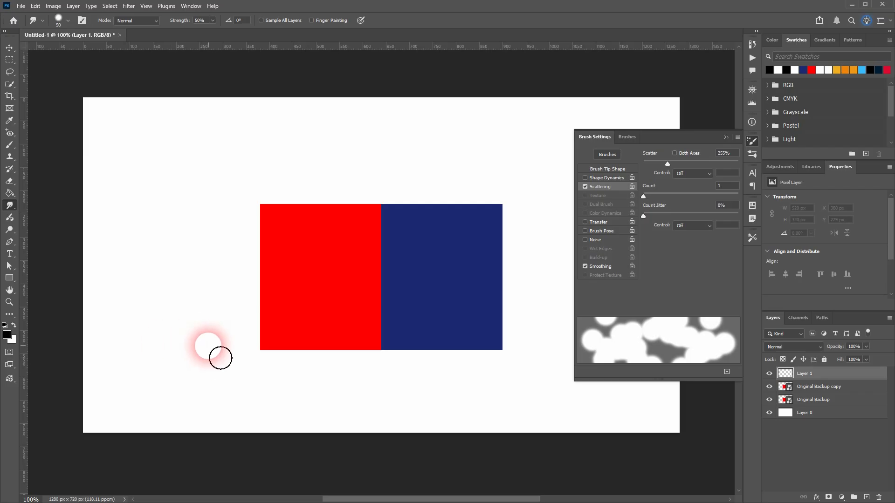
{"action": "left_click", "coordinate": [9, 145]}
{"action": "mouse_move", "coordinate": [130, 143]}
{"action": "left_mouse_down"}
{"action": "mouse_move", "coordinate": [176, 177]}
{"action": "mouse_move", "coordinate": [157, 235]}
{"action": "mouse_move", "coordinate": [187, 270]}
{"action": "mouse_move", "coordinate": [144, 332]}
{"action": "mouse_move", "coordinate": [165, 344]}
{"action": "left_mouse_up"}
Step: Paint a second black stroke with Scattering enabled and Scatter at 314%, and undo both strokes
{"action": "left_click", "coordinate": [598, 186]}
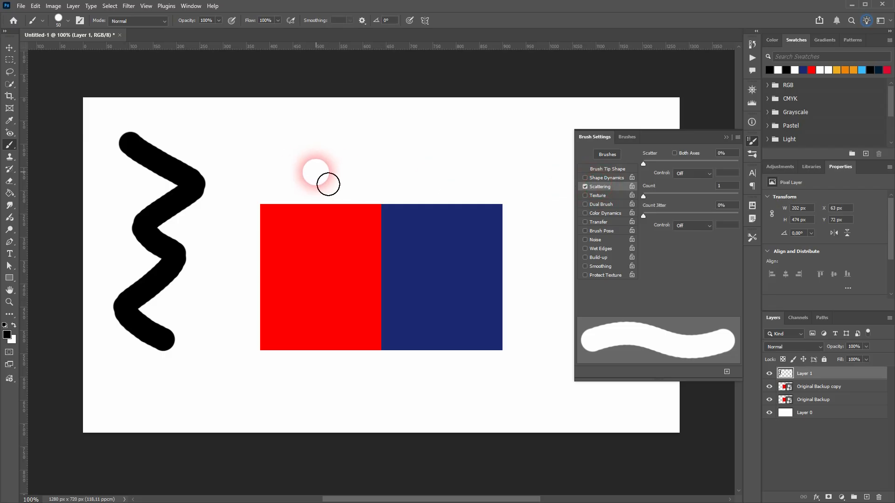
{"action": "left_click_drag", "start_coordinate": [647, 165], "coordinate": [672, 163]}
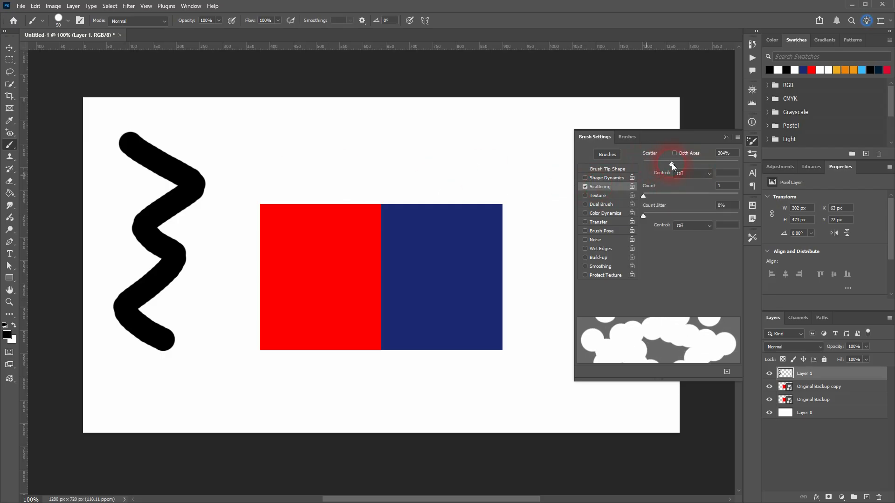
{"action": "mouse_move", "coordinate": [215, 147]}
{"action": "left_mouse_down"}
{"action": "mouse_move", "coordinate": [246, 168]}
{"action": "mouse_move", "coordinate": [236, 224]}
{"action": "mouse_move", "coordinate": [252, 303]}
{"action": "mouse_move", "coordinate": [272, 379]}
{"action": "mouse_move", "coordinate": [288, 372]}
{"action": "left_mouse_up"}
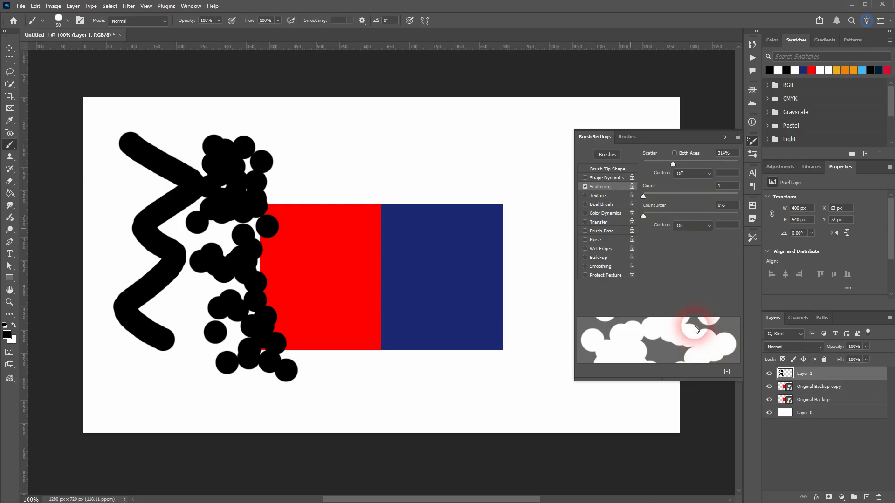
{"action": "key", "text": "ctrl+z"}
{"action": "key", "text": "ctrl+z"}
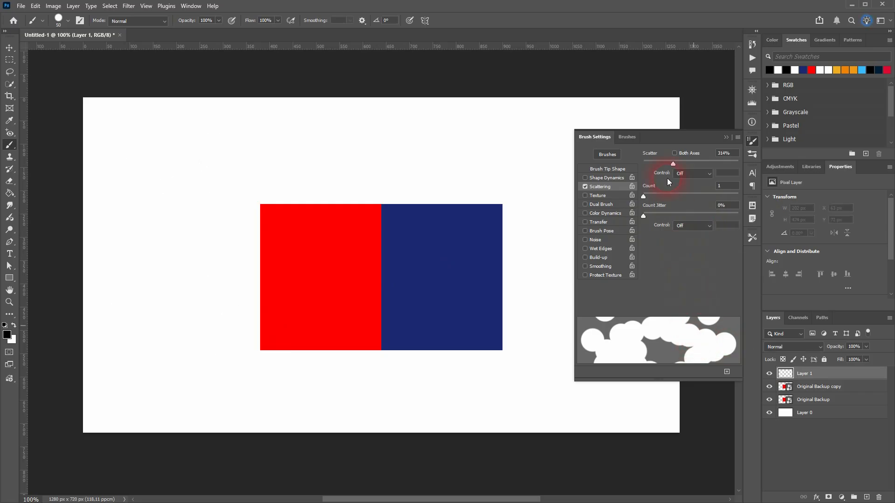
Step: Adjust the Brush tool's Scatter to 152% and its tip Spacing to 52%
{"action": "left_click_drag", "start_coordinate": [675, 164], "coordinate": [678, 164]}
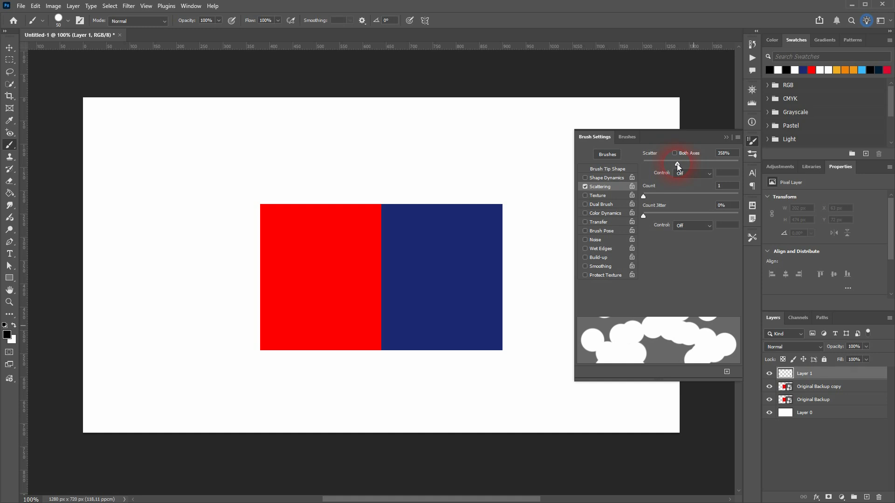
{"action": "left_click", "coordinate": [615, 167]}
{"action": "mouse_move", "coordinate": [655, 296]}
{"action": "left_mouse_down"}
{"action": "mouse_move", "coordinate": [669, 295]}
{"action": "mouse_move", "coordinate": [658, 295]}
{"action": "left_mouse_up"}
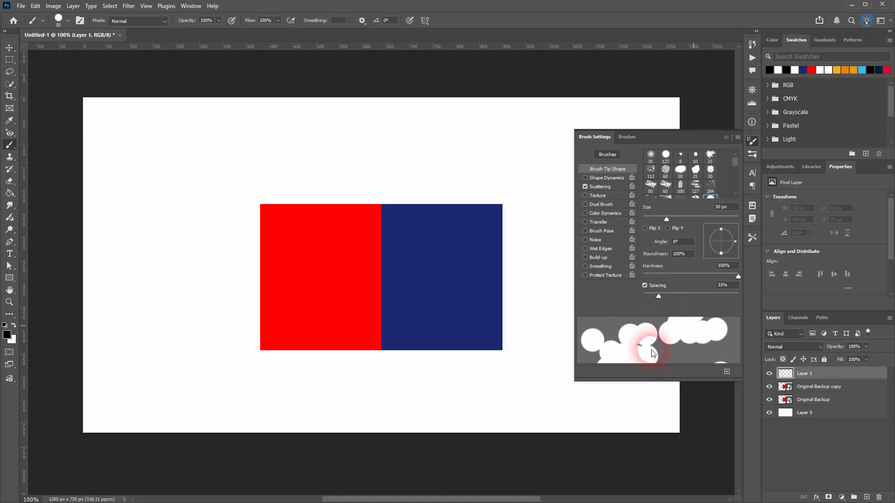
{"action": "left_click", "coordinate": [600, 188]}
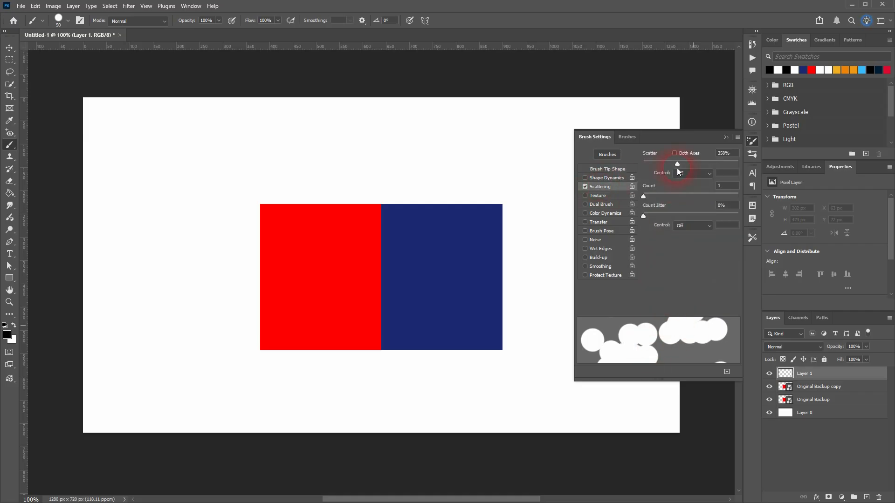
{"action": "left_click_drag", "start_coordinate": [676, 163], "coordinate": [658, 164]}
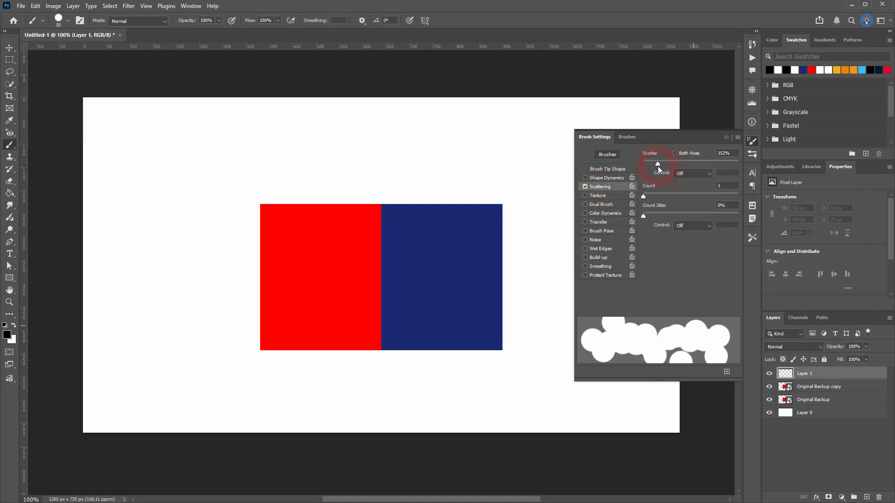
{"action": "left_click", "coordinate": [604, 172]}
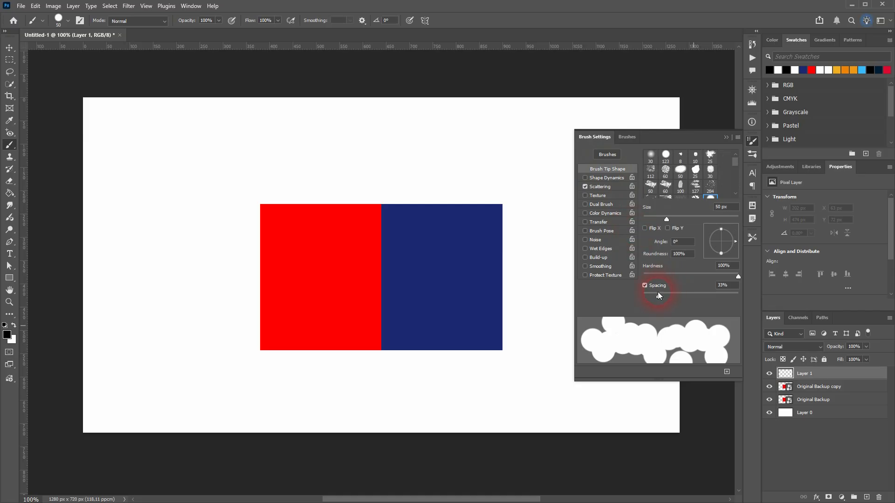
{"action": "left_click_drag", "start_coordinate": [659, 296], "coordinate": [669, 300]}
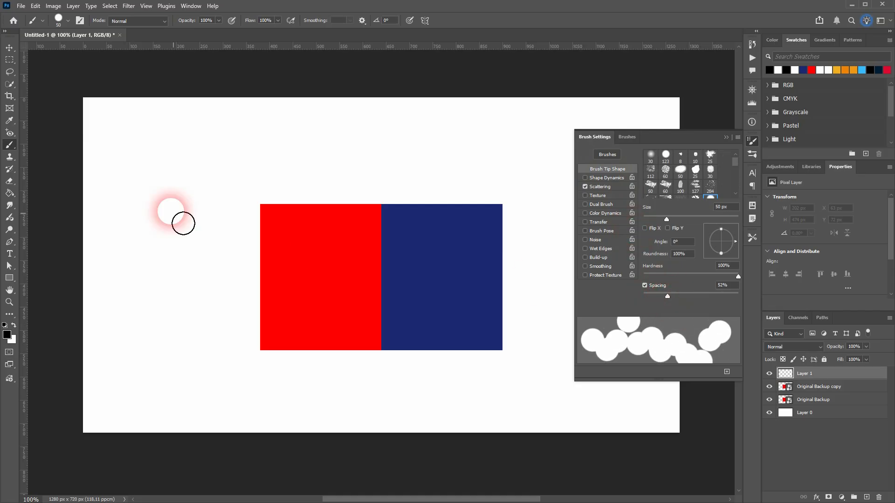
Step: Paint test strokes at the current Spacing and at 149%, and undo both after reducing Spacing to 75%
{"action": "mouse_move", "coordinate": [120, 162]}
{"action": "left_mouse_down"}
{"action": "mouse_move", "coordinate": [155, 186]}
{"action": "mouse_move", "coordinate": [122, 254]}
{"action": "mouse_move", "coordinate": [171, 343]}
{"action": "mouse_move", "coordinate": [135, 367]}
{"action": "left_mouse_up"}
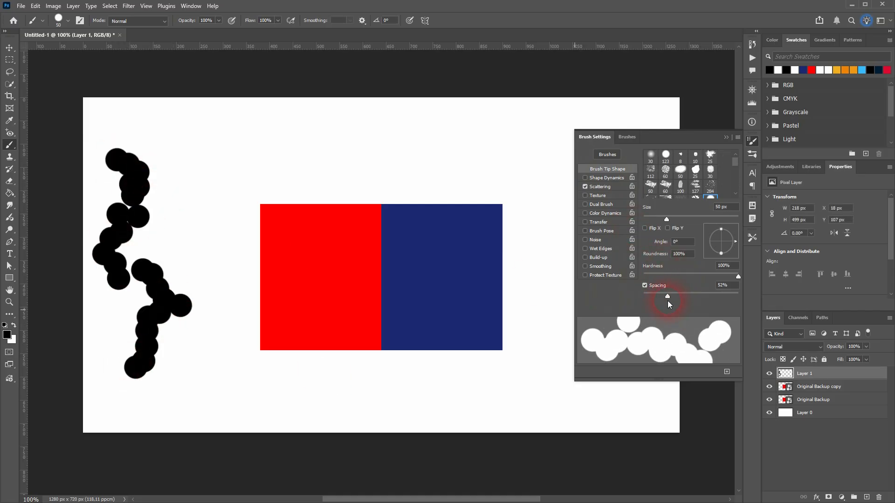
{"action": "left_click_drag", "start_coordinate": [668, 301], "coordinate": [702, 297]}
{"action": "mouse_move", "coordinate": [182, 160]}
{"action": "left_mouse_down"}
{"action": "mouse_move", "coordinate": [247, 184]}
{"action": "mouse_move", "coordinate": [216, 237]}
{"action": "mouse_move", "coordinate": [256, 272]}
{"action": "mouse_move", "coordinate": [258, 330]}
{"action": "mouse_move", "coordinate": [221, 393]}
{"action": "mouse_move", "coordinate": [264, 407]}
{"action": "left_mouse_up"}
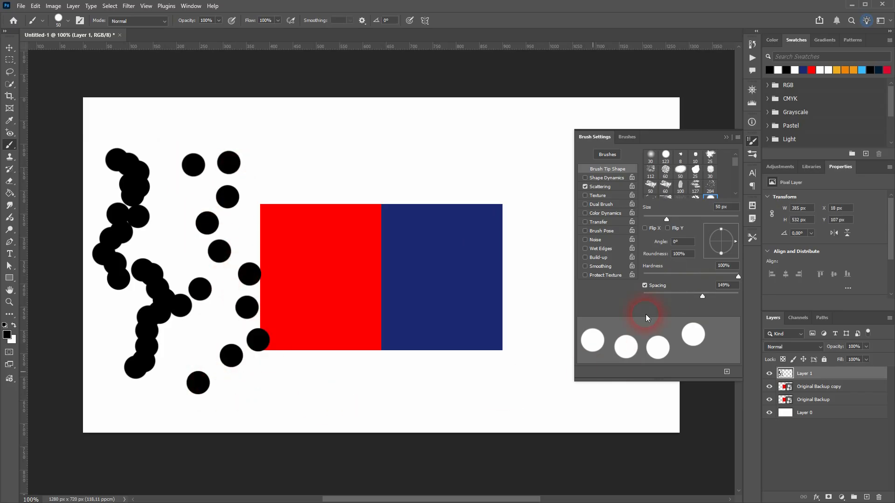
{"action": "left_click_drag", "start_coordinate": [701, 296], "coordinate": [678, 296]}
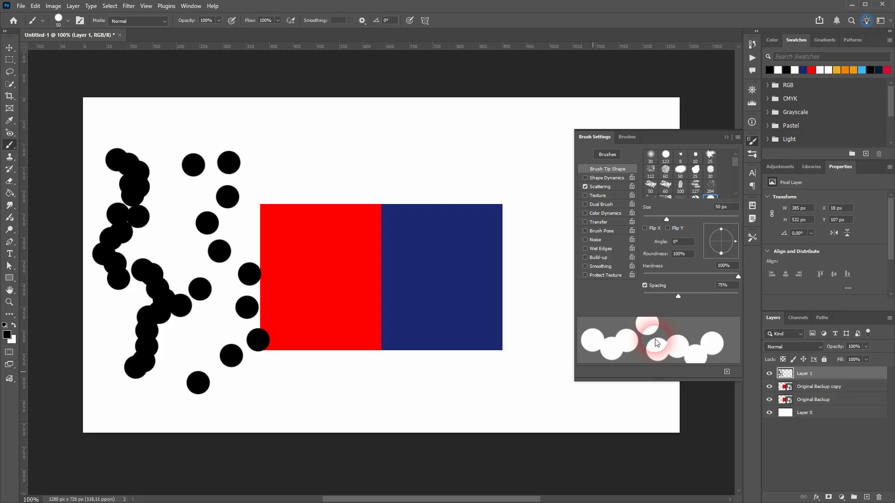
{"action": "key", "text": "ctrl+z"}
{"action": "key", "text": "ctrl+z"}
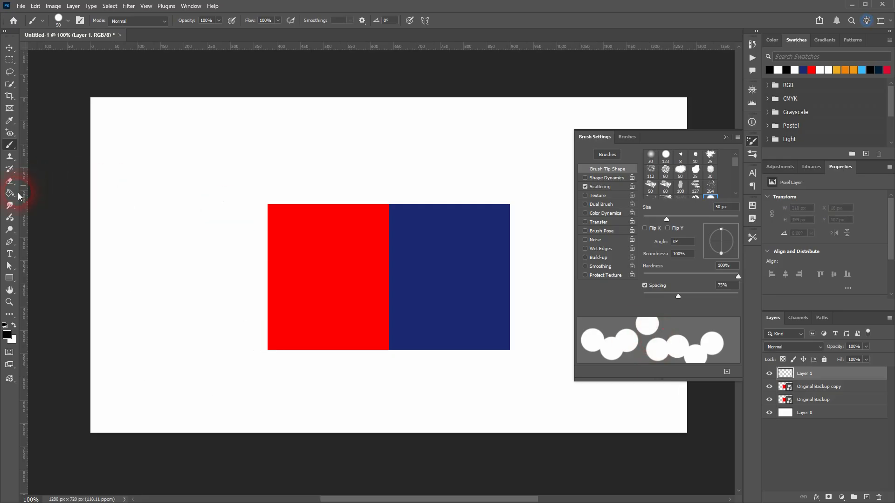
Step: Switch back to the Smudge tool and delete the empty Layer 1
{"action": "left_click", "coordinate": [9, 205]}
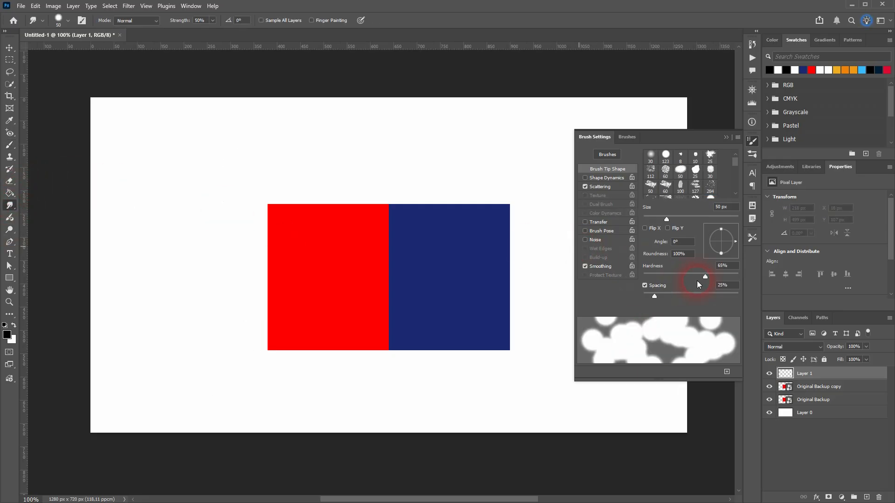
{"action": "left_click", "coordinate": [829, 386]}
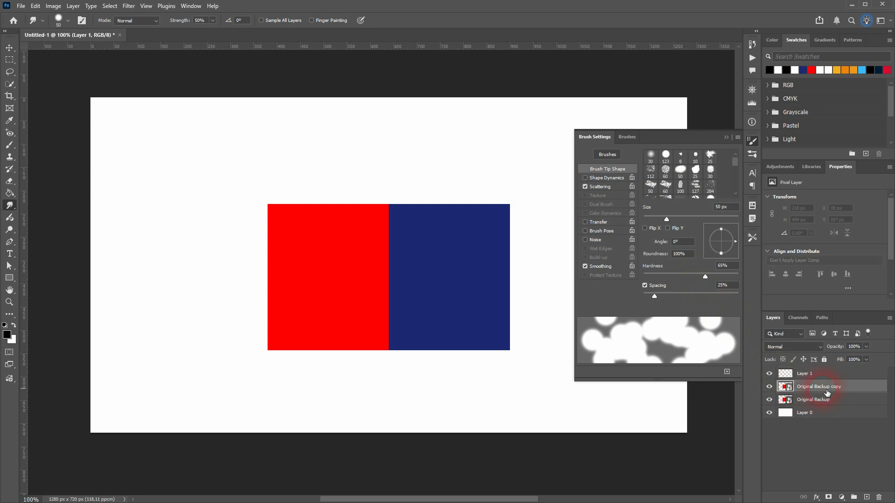
{"action": "left_click_drag", "start_coordinate": [827, 378], "coordinate": [879, 497]}
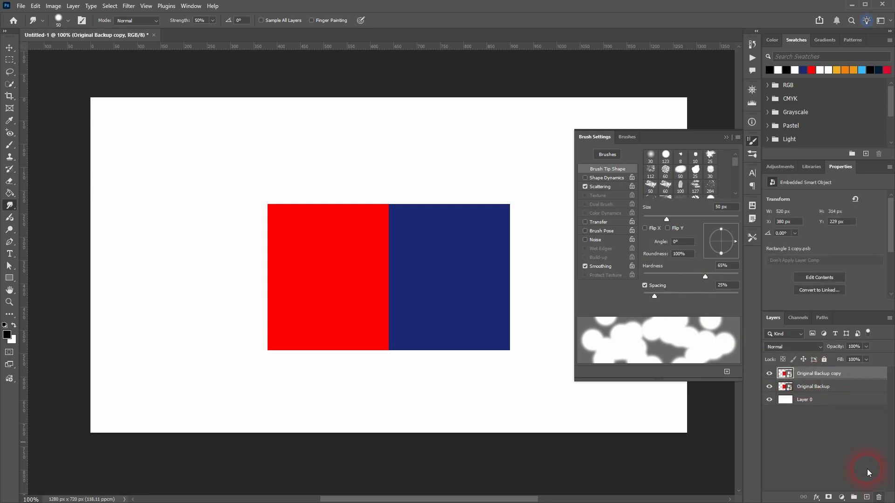
Step: Rasterize the Original Backup copy layer and smudge its red-blue boundary with Scattering off and Spacing at 1%
{"action": "left_click", "coordinate": [419, 267]}
{"action": "left_click", "coordinate": [410, 190]}
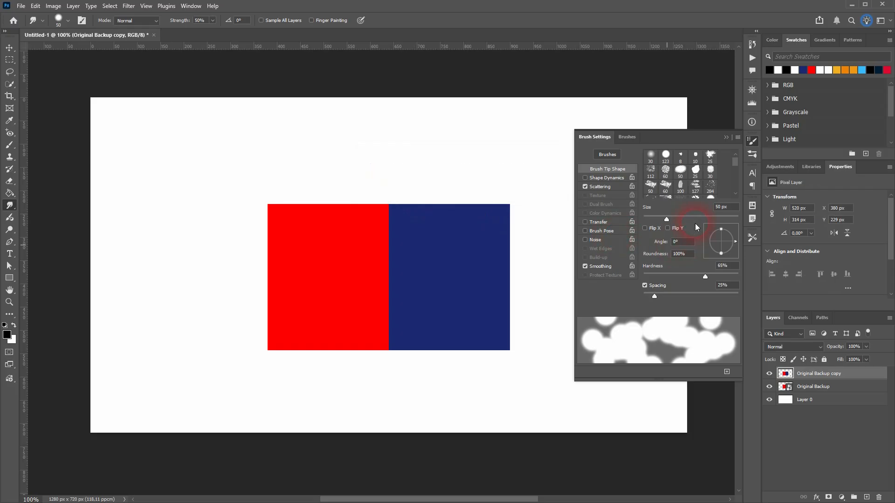
{"action": "left_click", "coordinate": [585, 186]}
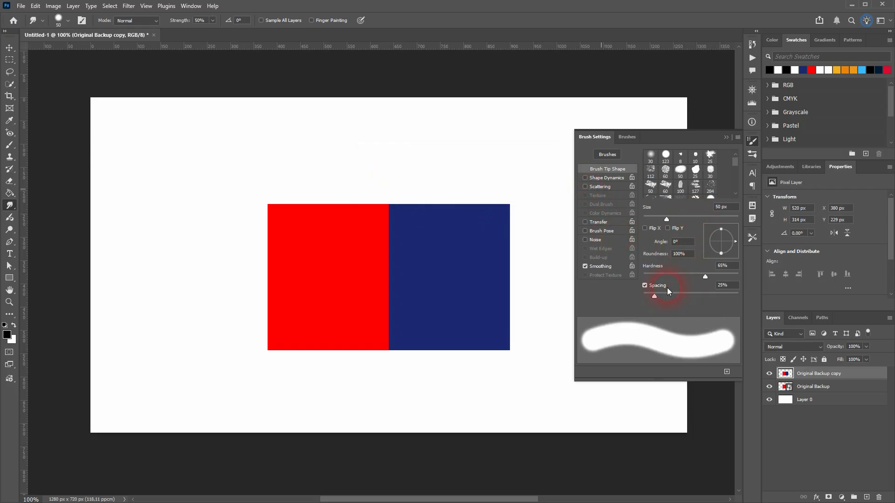
{"action": "left_click_drag", "start_coordinate": [654, 297], "coordinate": [634, 295]}
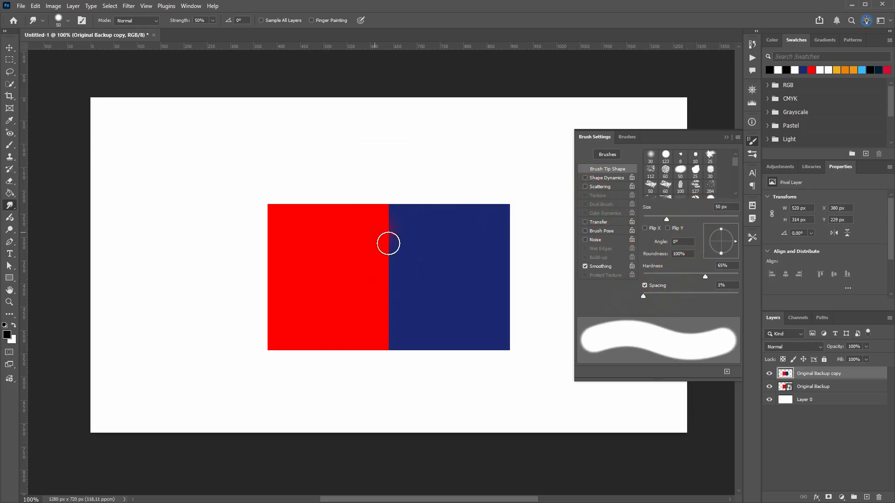
{"action": "mouse_move", "coordinate": [387, 242]}
{"action": "left_mouse_down"}
{"action": "mouse_move", "coordinate": [410, 238]}
{"action": "mouse_move", "coordinate": [393, 257]}
{"action": "mouse_move", "coordinate": [420, 322]}
{"action": "mouse_move", "coordinate": [397, 335]}
{"action": "mouse_move", "coordinate": [448, 348]}
{"action": "left_mouse_up"}
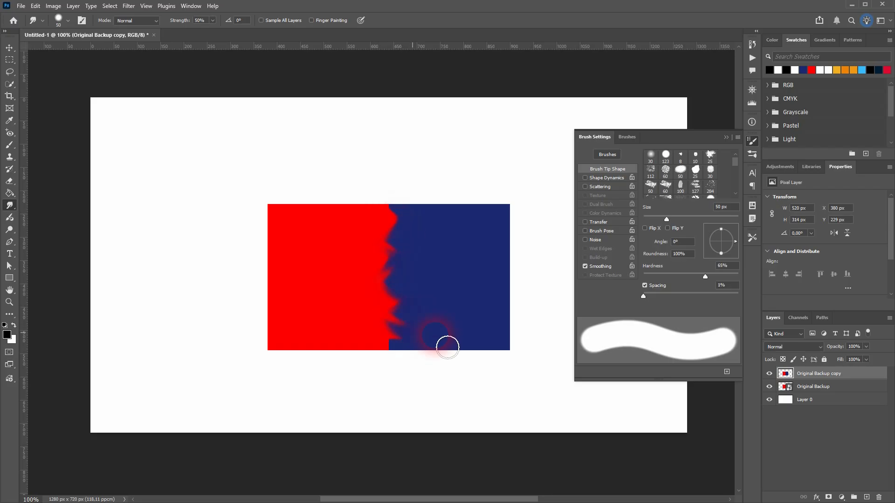
Step: Duplicate the Original Backup layer, and hide the smudged layer after renaming it "no spacing or scattering"
{"action": "left_click", "coordinate": [813, 391]}
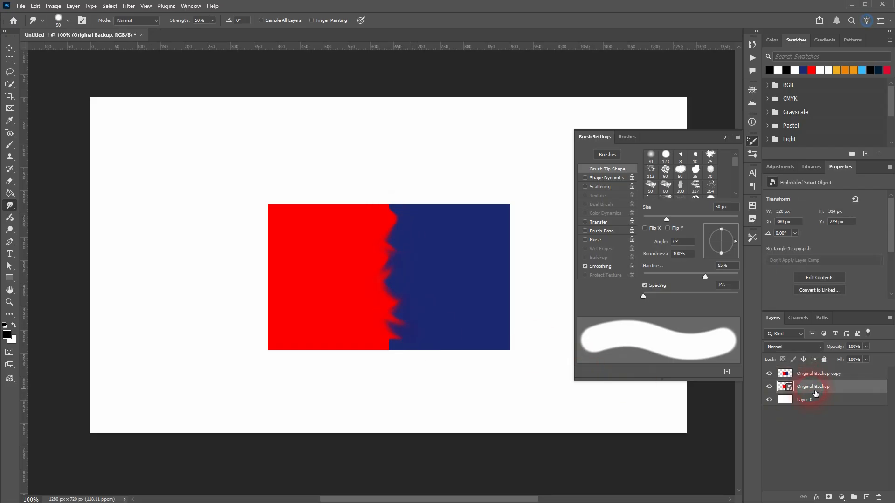
{"action": "key", "text": "ctrl+j"}
{"action": "double_click", "coordinate": [821, 374]}
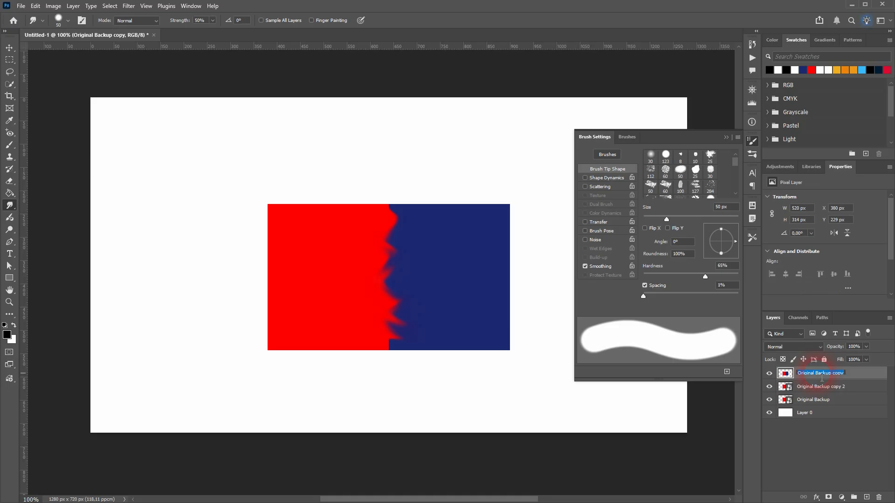
{"action": "type", "text": "no spacing or scattering"}
{"action": "key", "text": "Return"}
{"action": "left_click", "coordinate": [769, 373]}
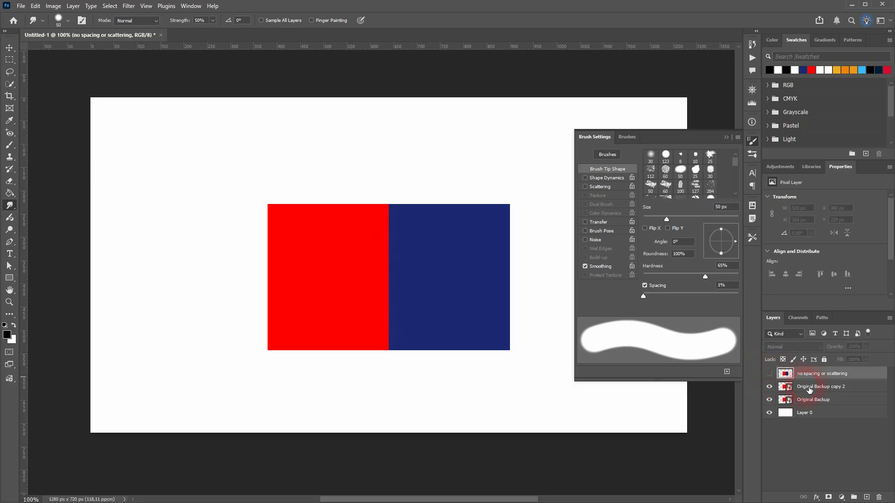
Step: Select the Original Backup copy 2 layer and set the smudge brush to 118% Spacing with Scattering at 230%
{"action": "left_click", "coordinate": [816, 389]}
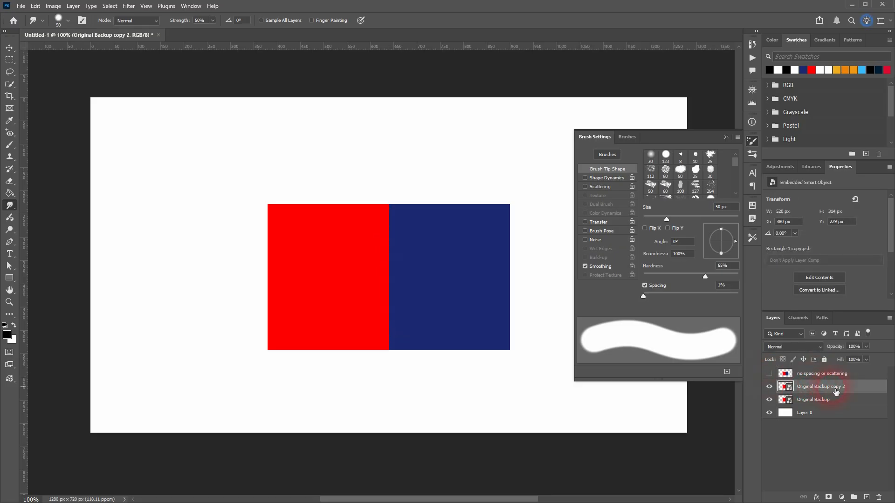
{"action": "left_click_drag", "start_coordinate": [651, 297], "coordinate": [695, 299]}
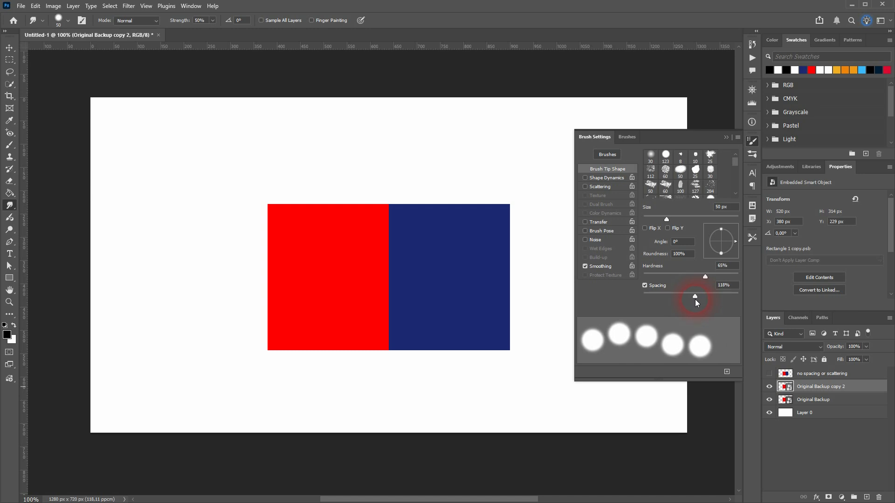
{"action": "left_click", "coordinate": [595, 184]}
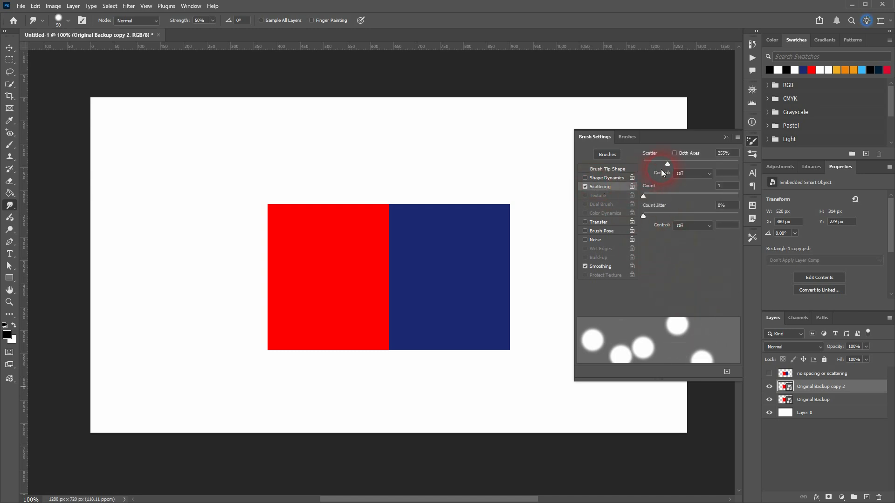
{"action": "mouse_move", "coordinate": [667, 163]}
{"action": "left_mouse_down"}
{"action": "mouse_move", "coordinate": [675, 166]}
{"action": "mouse_move", "coordinate": [655, 166]}
{"action": "mouse_move", "coordinate": [666, 172]}
{"action": "left_mouse_up"}
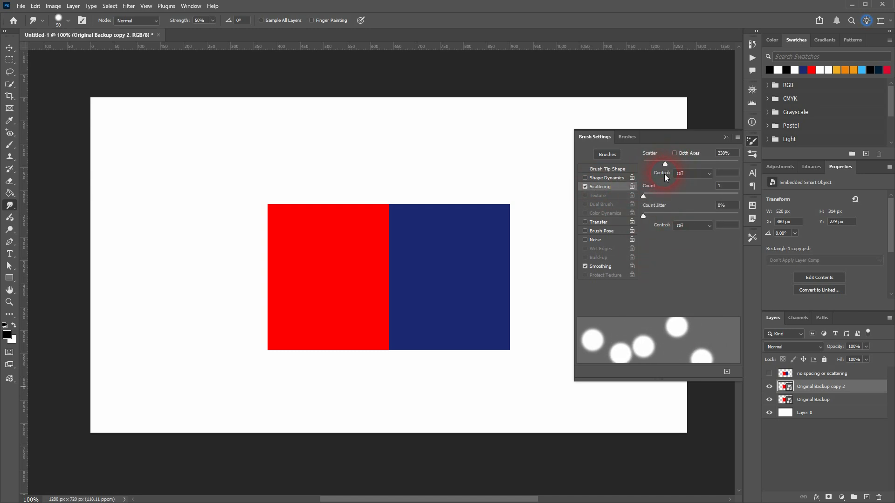
Step: Rasterize the Original Backup copy 2 layer and smudge down its red-blue boundary with the scattered brush
{"action": "left_click", "coordinate": [397, 226]}
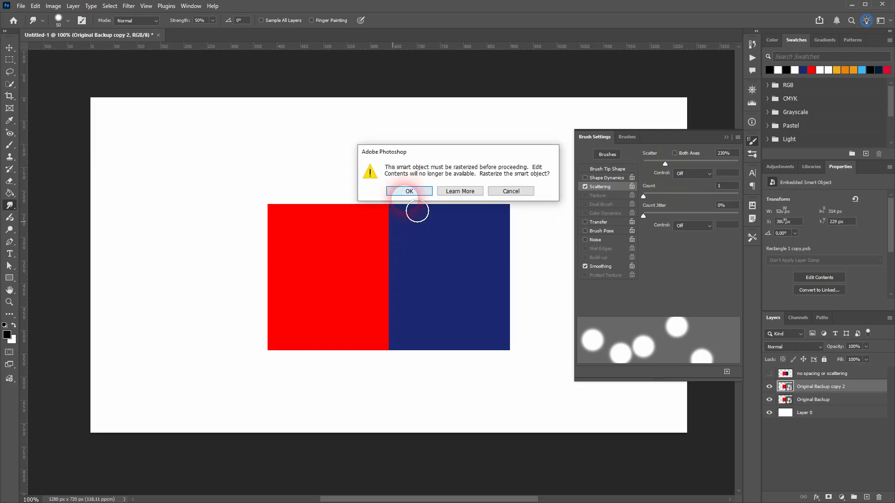
{"action": "left_click", "coordinate": [404, 192]}
{"action": "mouse_move", "coordinate": [394, 233]}
{"action": "left_mouse_down"}
{"action": "mouse_move", "coordinate": [417, 246]}
{"action": "mouse_move", "coordinate": [390, 272]}
{"action": "mouse_move", "coordinate": [413, 288]}
{"action": "mouse_move", "coordinate": [402, 321]}
{"action": "mouse_move", "coordinate": [422, 332]}
{"action": "mouse_move", "coordinate": [417, 349]}
{"action": "left_mouse_up"}
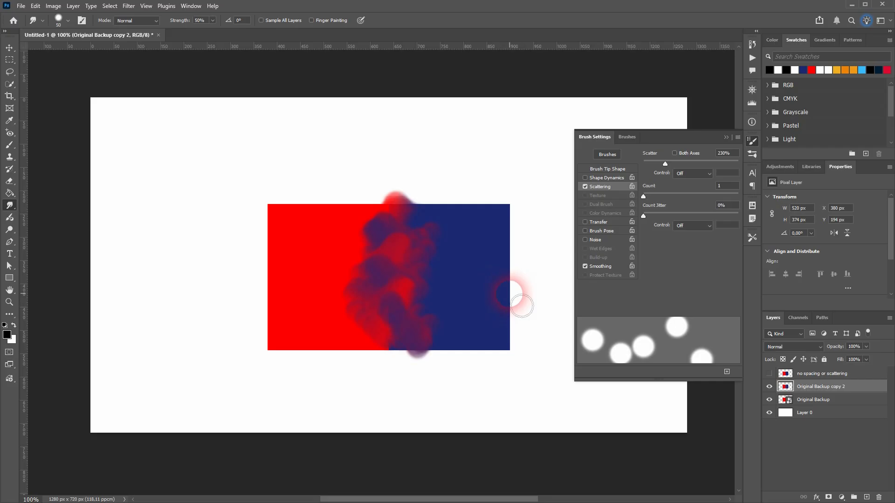
Step: Briefly show the "no spacing or scattering" layer to compare both smudges, and reduce the smudge brush's Scatter to 123%
{"action": "left_click", "coordinate": [770, 373]}
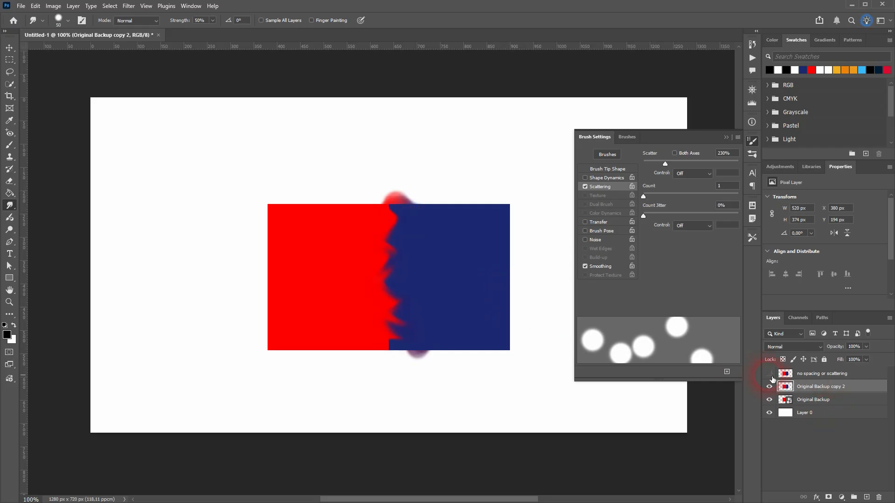
{"action": "left_click", "coordinate": [772, 378]}
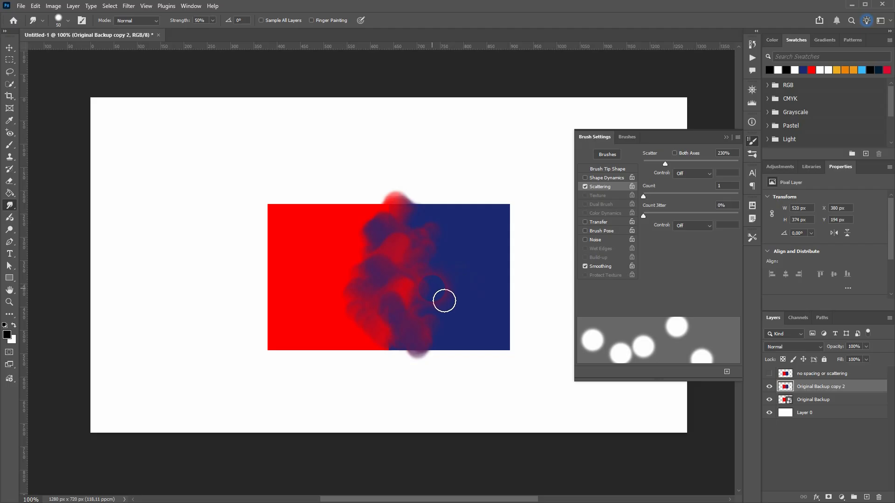
{"action": "left_click_drag", "start_coordinate": [665, 165], "coordinate": [656, 163]}
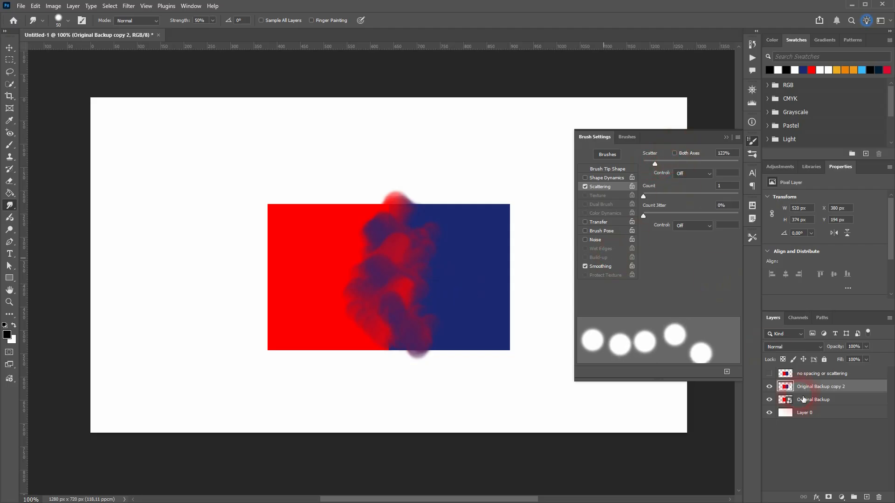
Step: Delete the "no spacing or scattering" layer and the smudged Original Backup copy 2 layer
{"action": "left_click", "coordinate": [810, 374]}
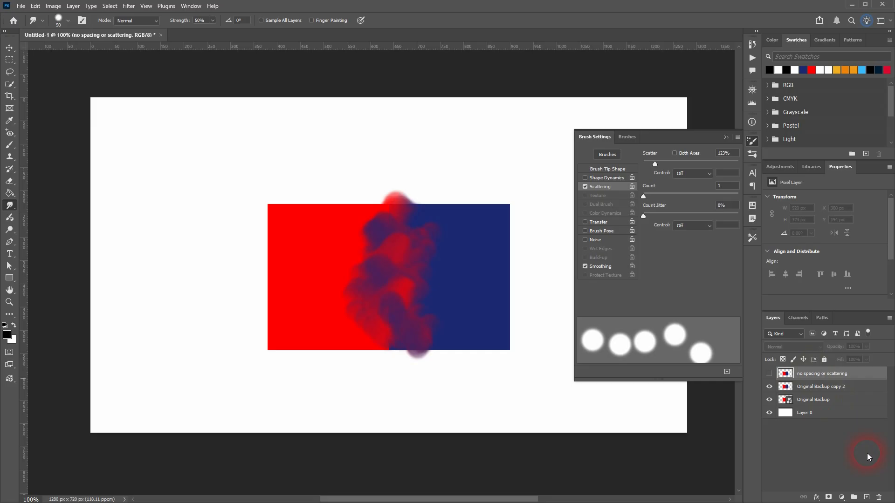
{"action": "left_click", "coordinate": [885, 499]}
{"action": "left_click", "coordinate": [885, 500]}
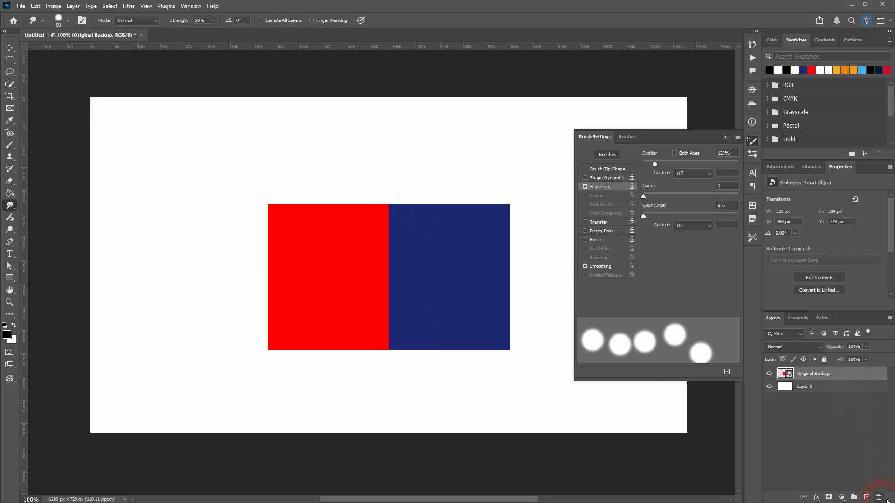
Step: Duplicate the Original Backup layer and rasterize the copy for smudging
{"action": "key", "text": "ctrl+j"}
{"action": "scroll", "coordinate": [460, 302], "scroll_direction": "down", "scroll_amount": 1}
{"action": "left_click", "coordinate": [423, 278]}
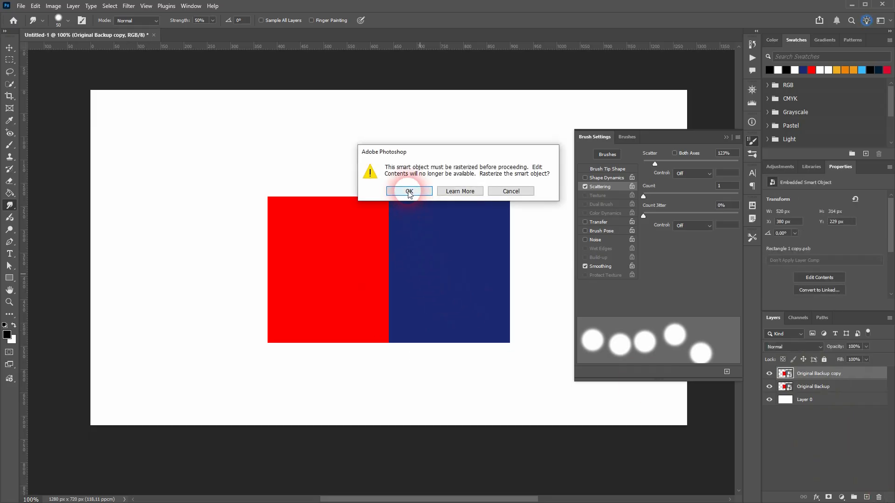
{"action": "left_click", "coordinate": [409, 192]}
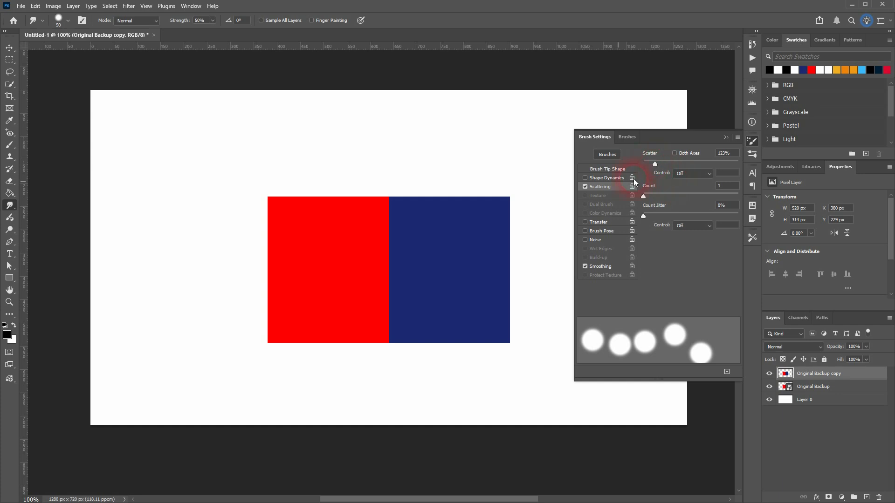
Step: Set the smudge brush's Spacing to 55% and its Scatter to 88%
{"action": "left_click", "coordinate": [594, 169]}
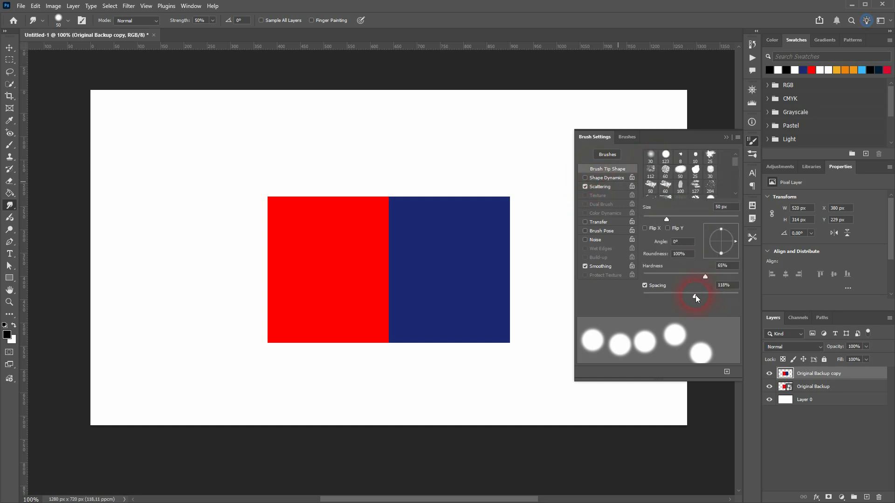
{"action": "left_click_drag", "start_coordinate": [696, 295], "coordinate": [669, 296]}
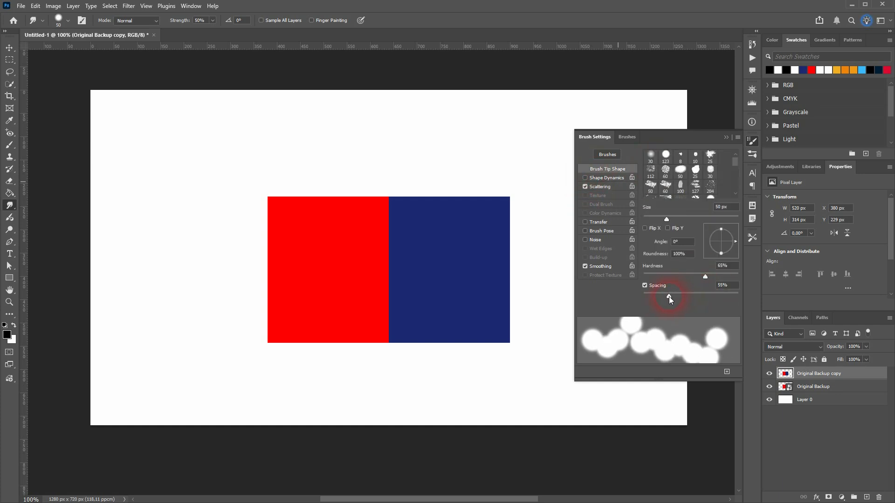
{"action": "left_click", "coordinate": [596, 186]}
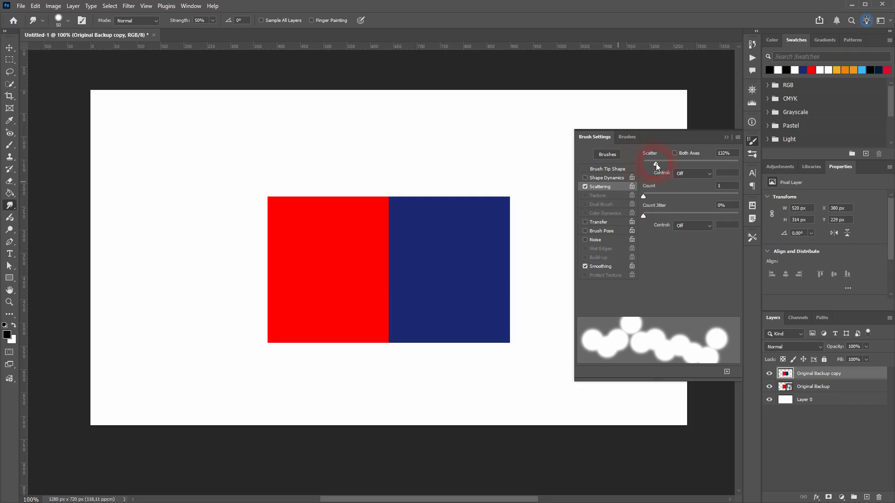
{"action": "left_click_drag", "start_coordinate": [656, 164], "coordinate": [651, 164]}
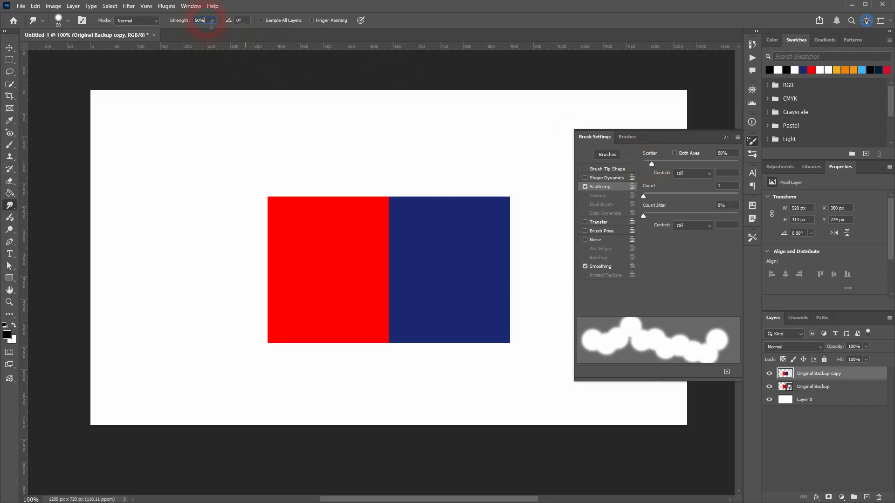
Step: Set the Smudge tool's Strength to 30% and its brush Hardness to 51%
{"action": "left_click", "coordinate": [193, 22]}
{"action": "type", "text": "30"}
{"action": "key", "text": "Return"}
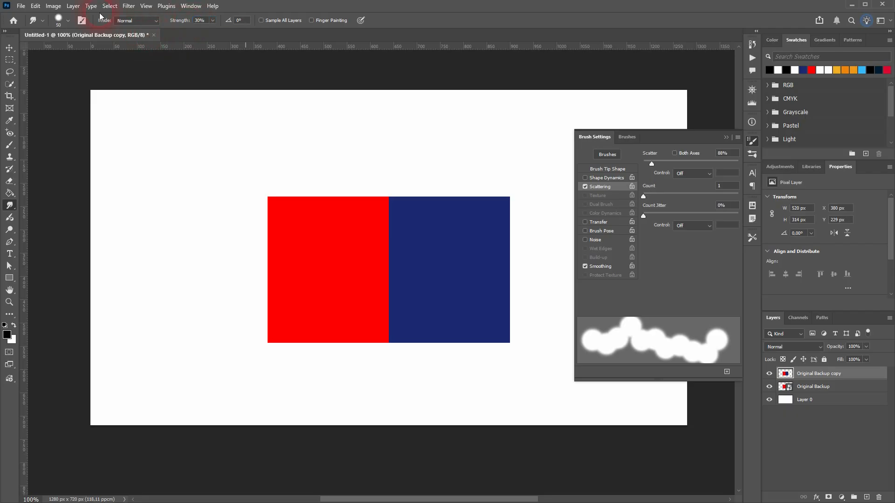
{"action": "left_click", "coordinate": [60, 20]}
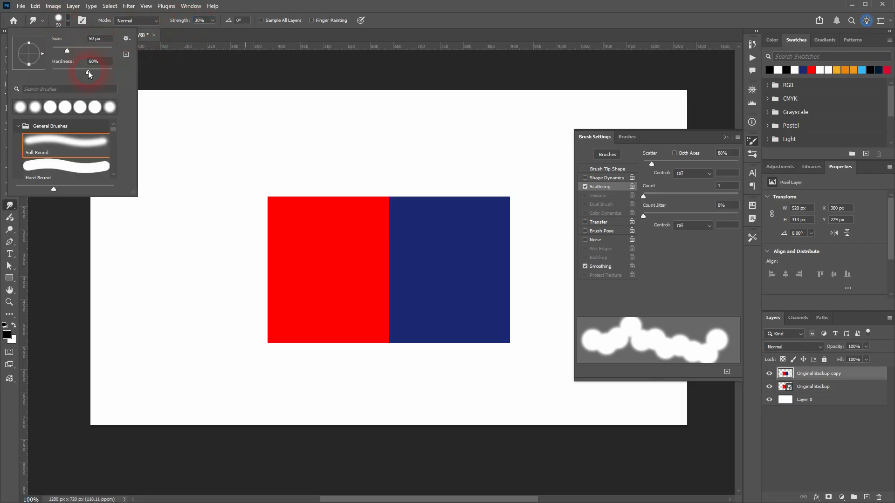
{"action": "left_click_drag", "start_coordinate": [83, 71], "coordinate": [82, 72]}
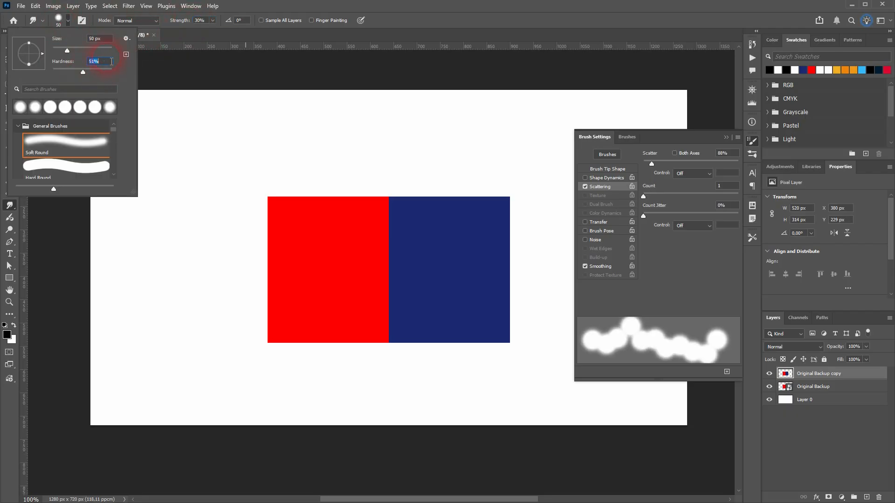
{"action": "key", "text": "Return"}
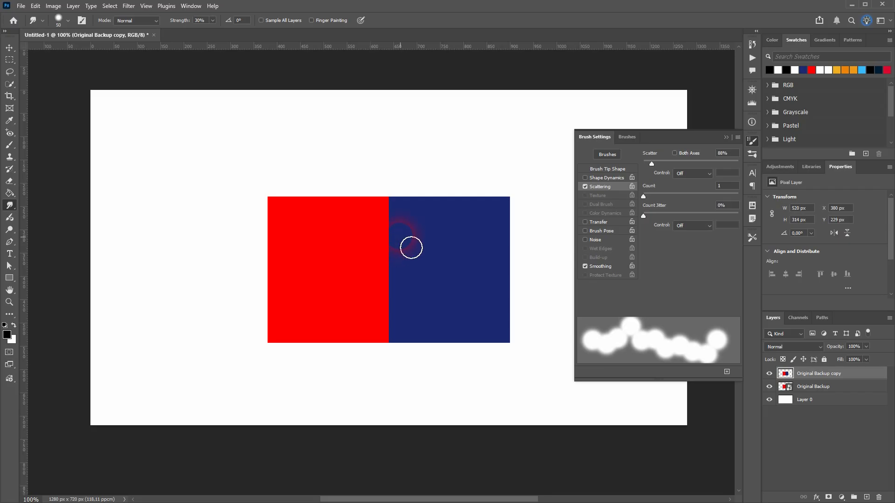
Step: Smudge the red-blue boundary of the Original Backup copy layer with repeated strokes, blending into both colour areas
{"action": "left_click_drag", "start_coordinate": [401, 225], "coordinate": [403, 346]}
{"action": "mouse_move", "coordinate": [407, 235]}
{"action": "left_mouse_down"}
{"action": "mouse_move", "coordinate": [410, 222]}
{"action": "mouse_move", "coordinate": [419, 337]}
{"action": "left_mouse_up"}
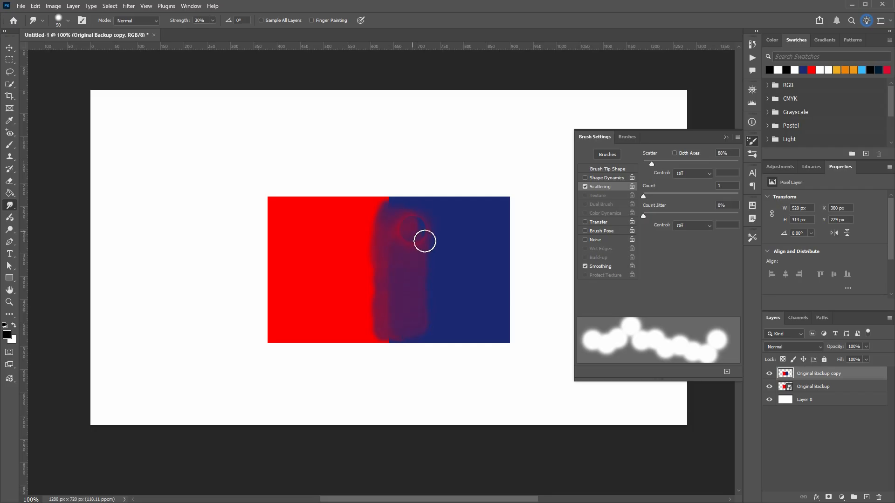
{"action": "mouse_move", "coordinate": [424, 240]}
{"action": "left_mouse_down"}
{"action": "mouse_move", "coordinate": [439, 254]}
{"action": "mouse_move", "coordinate": [443, 334]}
{"action": "mouse_move", "coordinate": [385, 334]}
{"action": "mouse_move", "coordinate": [383, 236]}
{"action": "mouse_move", "coordinate": [373, 331]}
{"action": "mouse_move", "coordinate": [359, 239]}
{"action": "mouse_move", "coordinate": [356, 333]}
{"action": "left_mouse_up"}
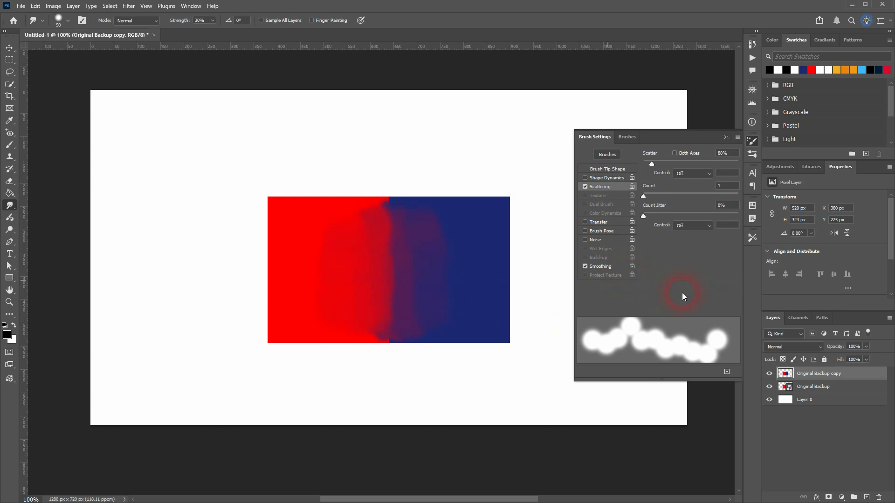
Step: Show the Tool Presets and briefly list the presets of all tools before restricting the list to the current tool again
{"action": "left_click", "coordinate": [190, 6]}
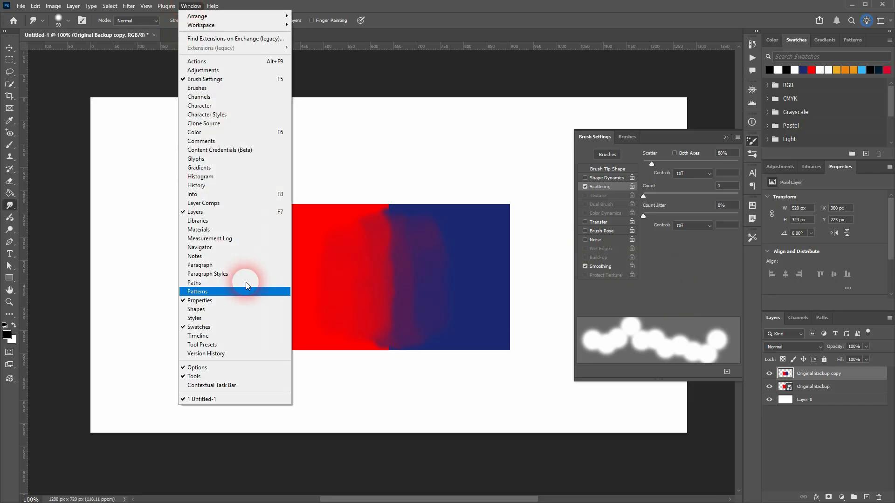
{"action": "left_click", "coordinate": [253, 345]}
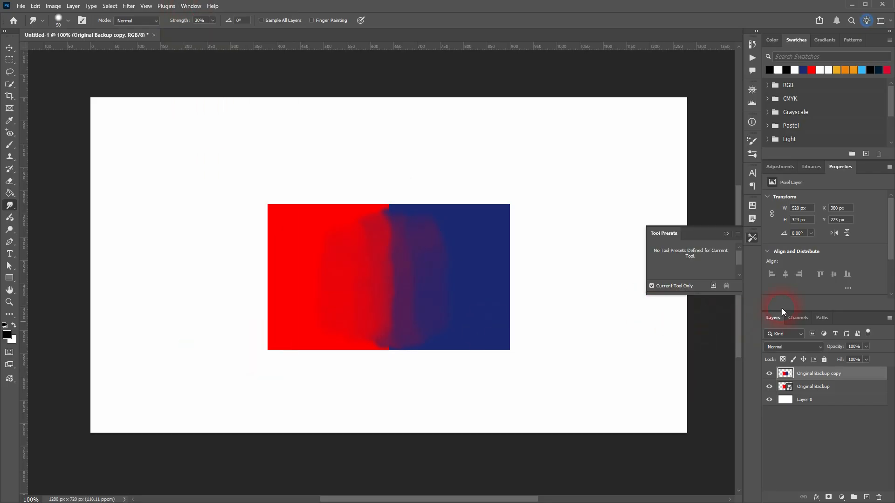
{"action": "left_click", "coordinate": [756, 240]}
{"action": "left_click", "coordinate": [755, 240]}
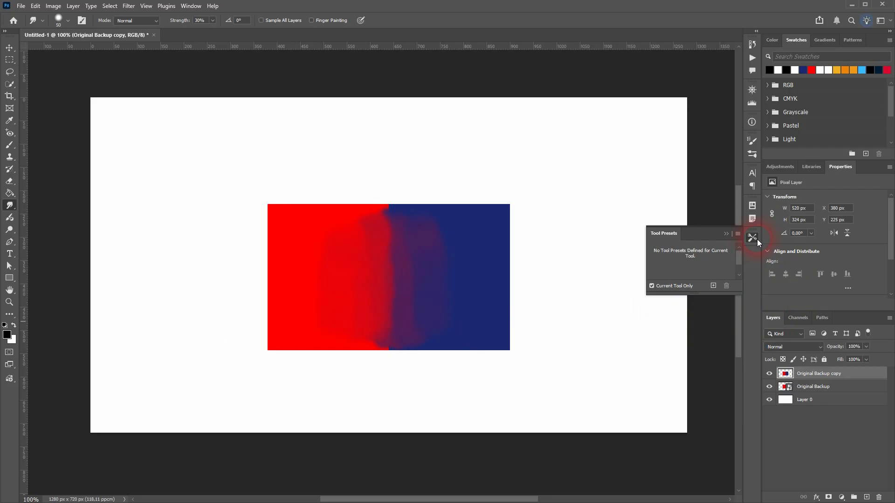
{"action": "left_click", "coordinate": [651, 285]}
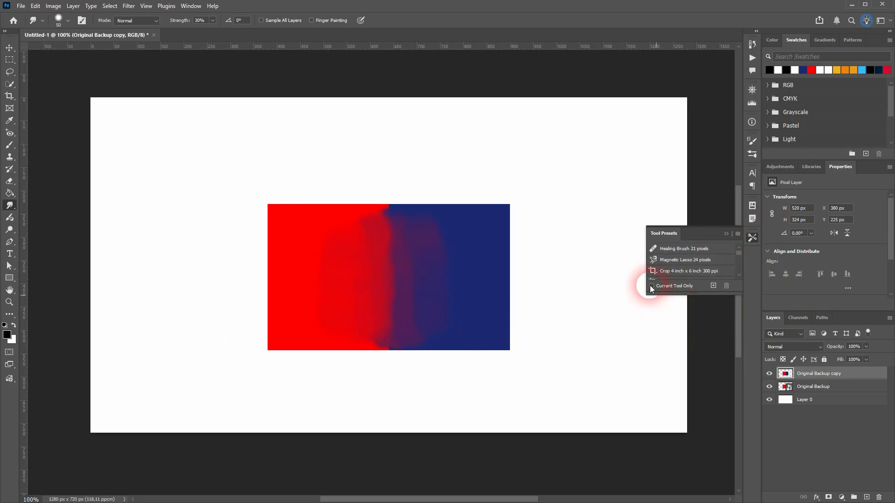
{"action": "left_click", "coordinate": [652, 286]}
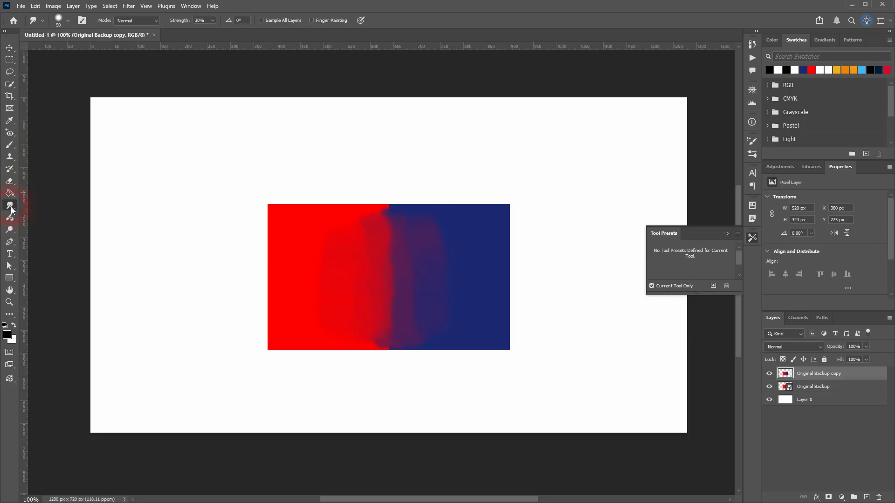
Step: Save the current Smudge tool settings as a new tool preset, declining the brush preset alternative
{"action": "left_click", "coordinate": [714, 286]}
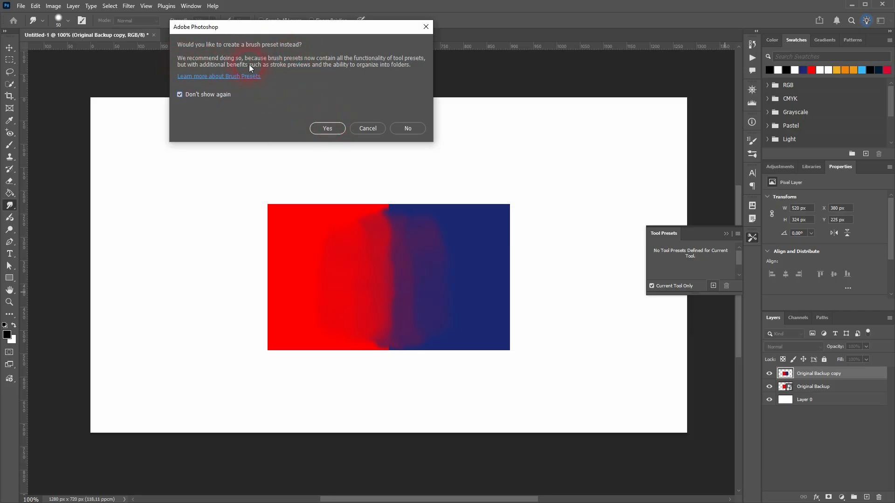
{"action": "left_click", "coordinate": [409, 129]}
{"action": "mouse_move", "coordinate": [332, 55]}
{"action": "left_mouse_down"}
{"action": "mouse_move", "coordinate": [291, 130]}
{"action": "mouse_move", "coordinate": [186, 130]}
{"action": "left_mouse_up"}
{"action": "left_click", "coordinate": [349, 130]}
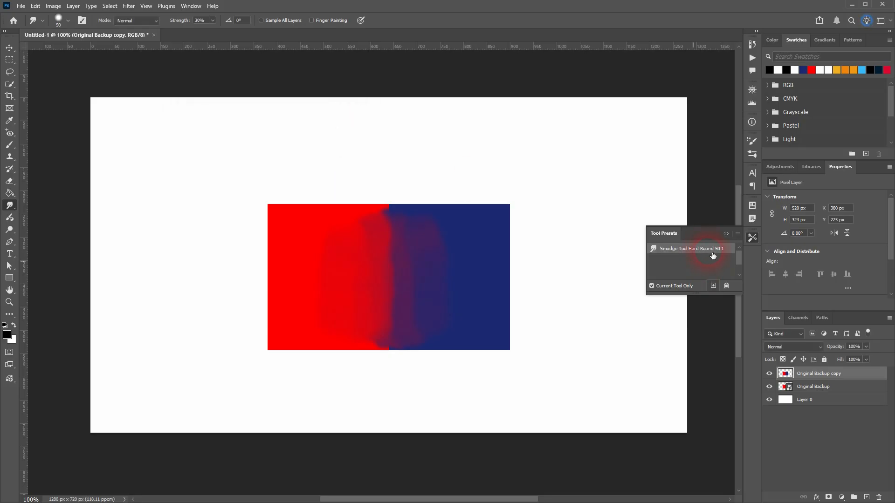
{"action": "left_click", "coordinate": [750, 239]}
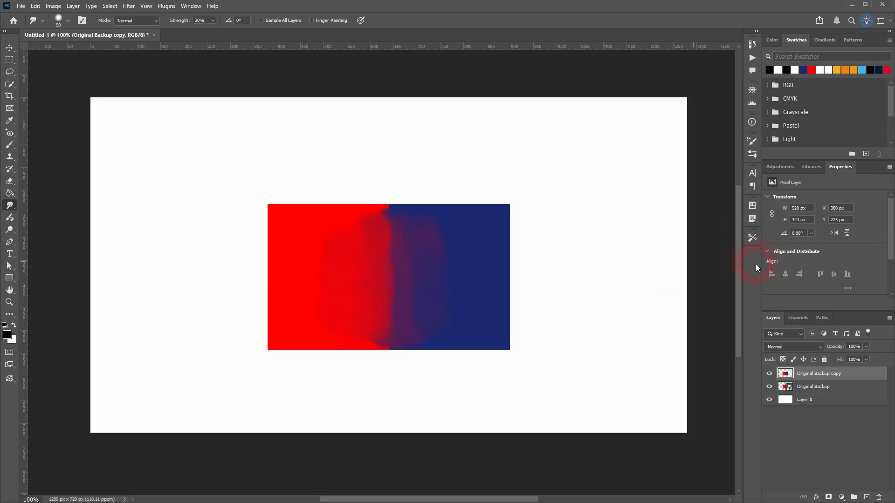
Step: Replace the smudged Original Backup copy layer with a fresh, rasterized duplicate of Original Backup
{"action": "left_click", "coordinate": [824, 387]}
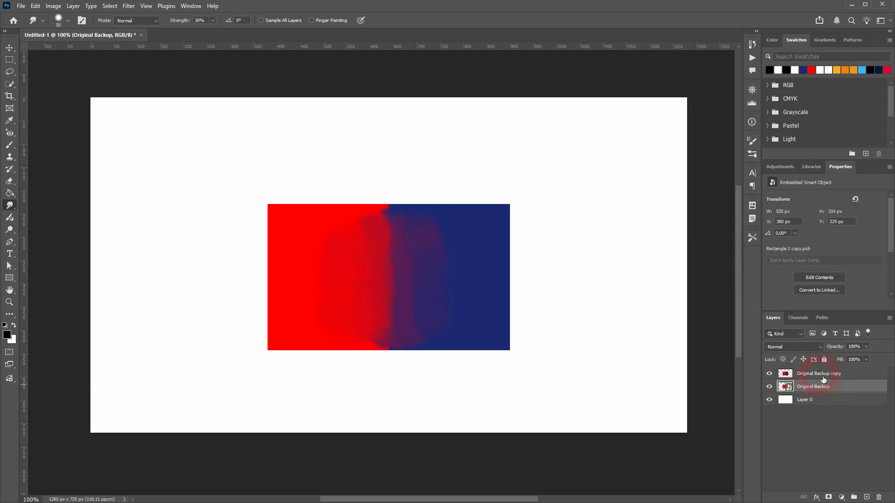
{"action": "left_click", "coordinate": [823, 378]}
{"action": "left_click", "coordinate": [882, 498]}
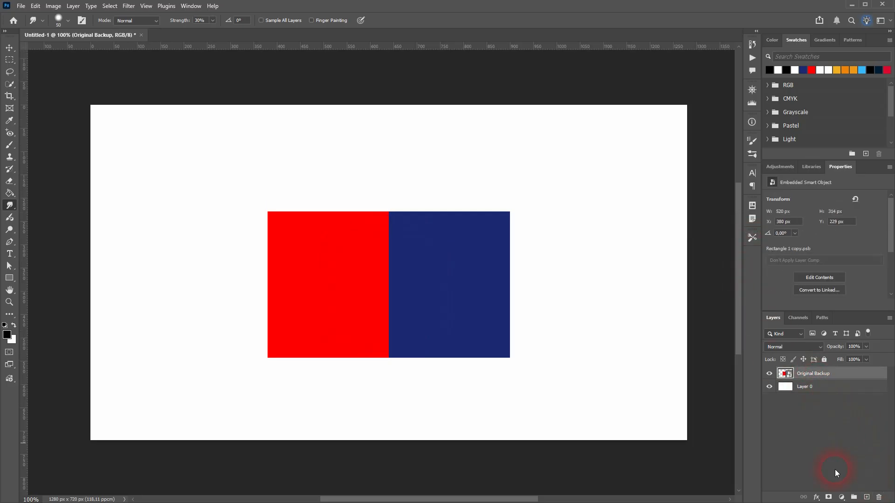
{"action": "key", "text": "ctrl+j"}
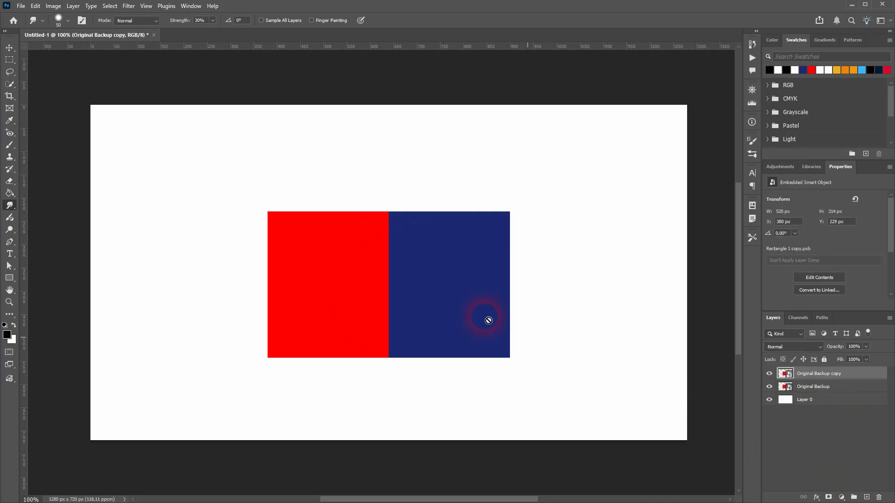
{"action": "left_click", "coordinate": [424, 278]}
{"action": "left_click", "coordinate": [410, 191]}
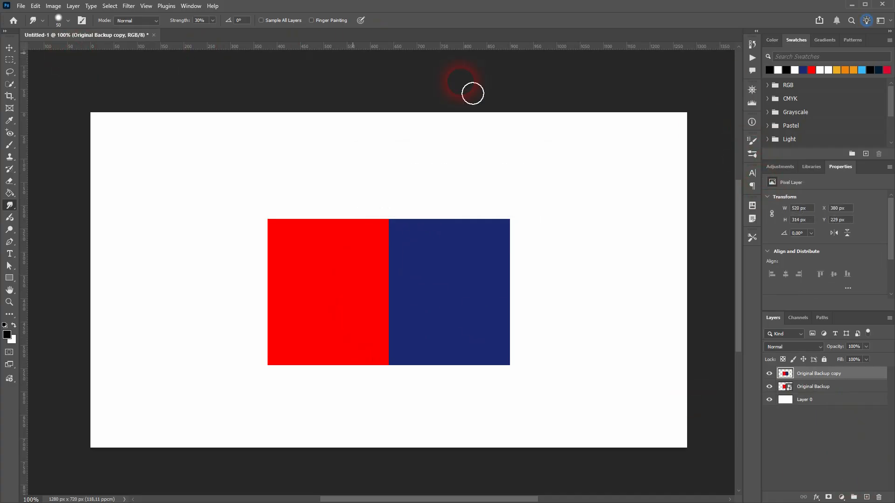
Step: With Scattering turned off and Spacing set to 1%, smudge across the red-blue boundary of the Original Backup copy layer
{"action": "left_click", "coordinate": [752, 141]}
{"action": "left_click", "coordinate": [753, 139]}
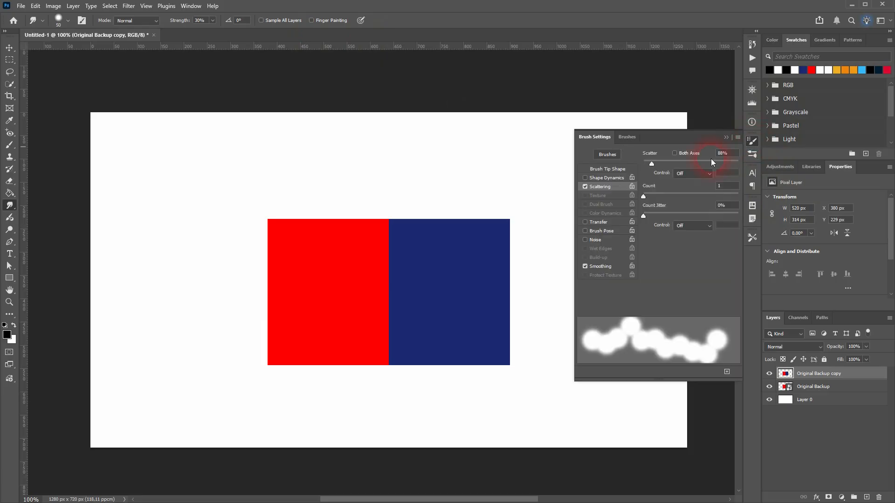
{"action": "left_click", "coordinate": [585, 187]}
{"action": "left_click", "coordinate": [606, 169]}
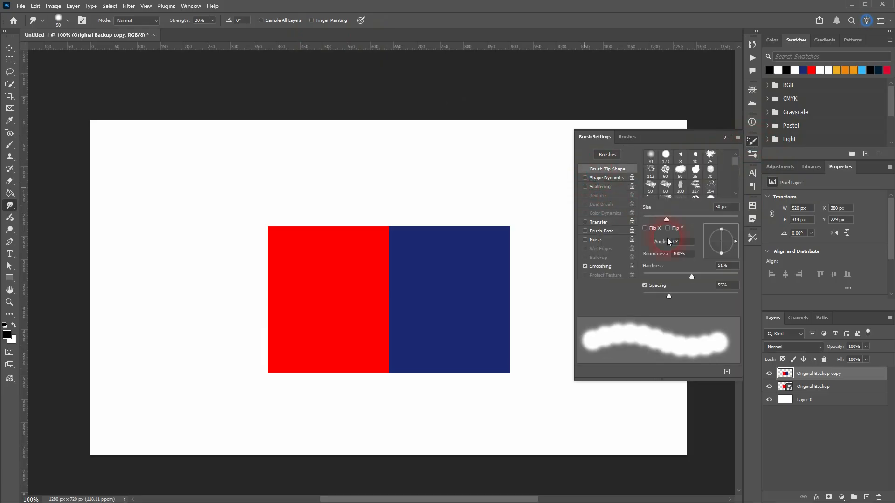
{"action": "left_click_drag", "start_coordinate": [668, 295], "coordinate": [643, 295]}
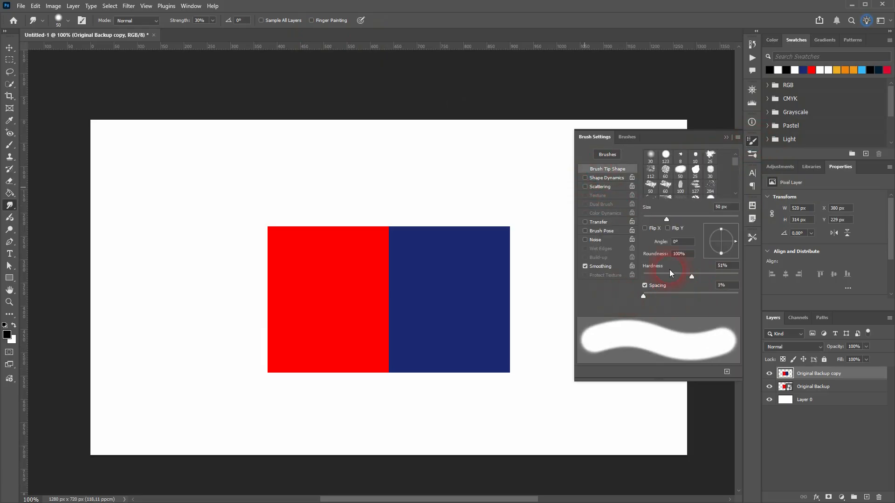
{"action": "left_click", "coordinate": [726, 137]}
{"action": "mouse_move", "coordinate": [413, 260]}
{"action": "left_mouse_down"}
{"action": "mouse_move", "coordinate": [396, 311]}
{"action": "mouse_move", "coordinate": [418, 339]}
{"action": "mouse_move", "coordinate": [375, 388]}
{"action": "mouse_move", "coordinate": [401, 360]}
{"action": "mouse_move", "coordinate": [396, 322]}
{"action": "mouse_move", "coordinate": [405, 299]}
{"action": "mouse_move", "coordinate": [399, 272]}
{"action": "mouse_move", "coordinate": [388, 267]}
{"action": "mouse_move", "coordinate": [387, 324]}
{"action": "mouse_move", "coordinate": [427, 323]}
{"action": "mouse_move", "coordinate": [460, 343]}
{"action": "mouse_move", "coordinate": [524, 325]}
{"action": "left_mouse_up"}
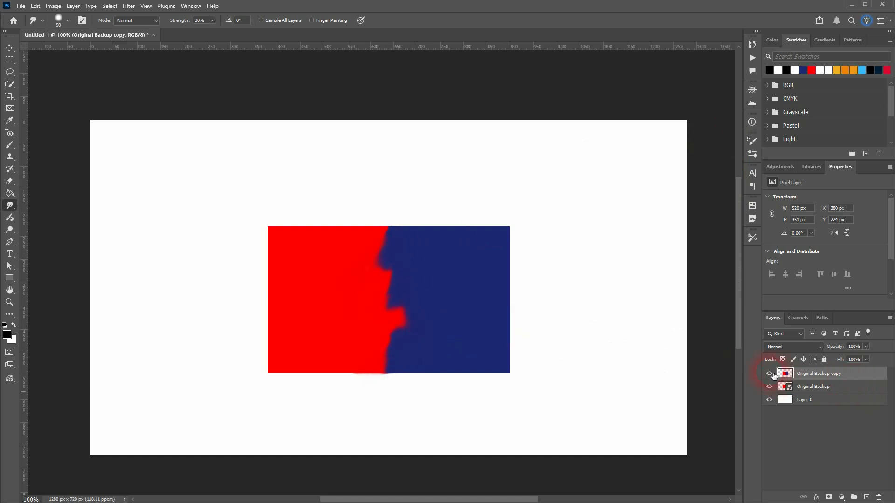
Step: Hide the smudged Original Backup copy layer and create another rasterized duplicate of Original Backup
{"action": "left_click", "coordinate": [769, 374]}
{"action": "left_click", "coordinate": [824, 388]}
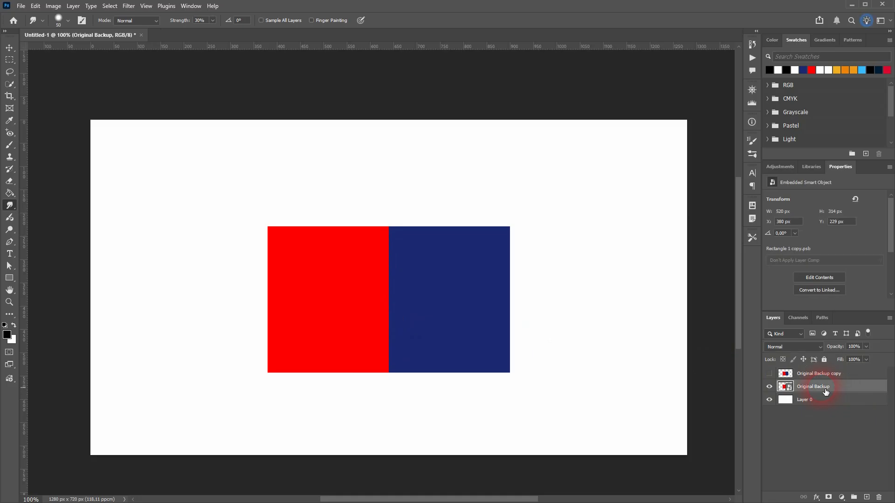
{"action": "key", "text": "ctrl+j"}
{"action": "left_click", "coordinate": [424, 293]}
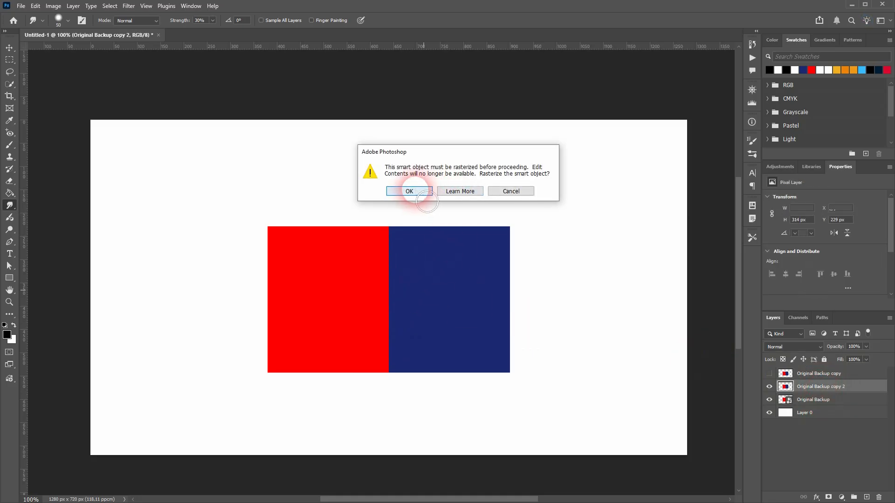
{"action": "left_click", "coordinate": [409, 191]}
Step: Load the saved Smudge tool preset to restore its brush settings
{"action": "left_click", "coordinate": [753, 140]}
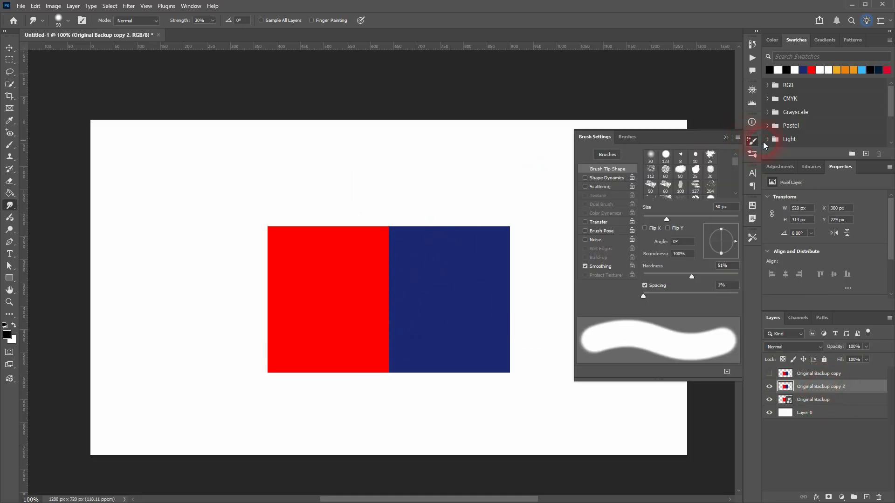
{"action": "left_click", "coordinate": [754, 140]}
{"action": "left_click", "coordinate": [753, 239]}
{"action": "left_click", "coordinate": [704, 255]}
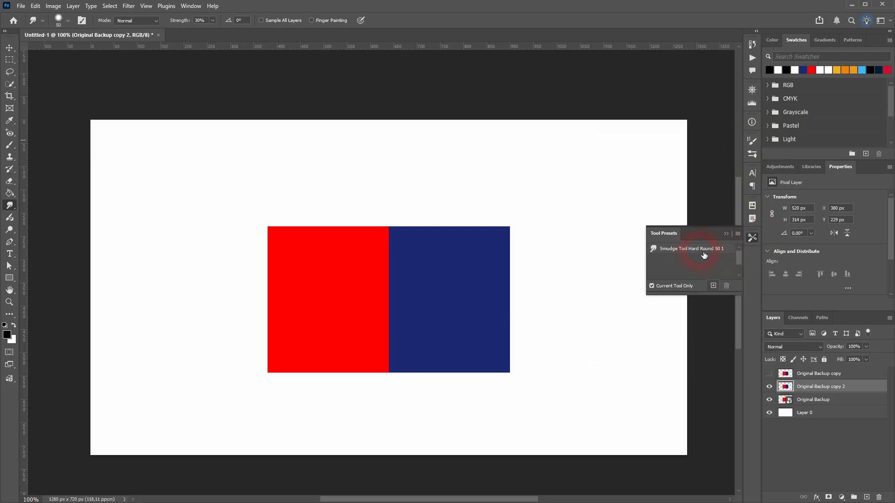
{"action": "left_click", "coordinate": [699, 254]}
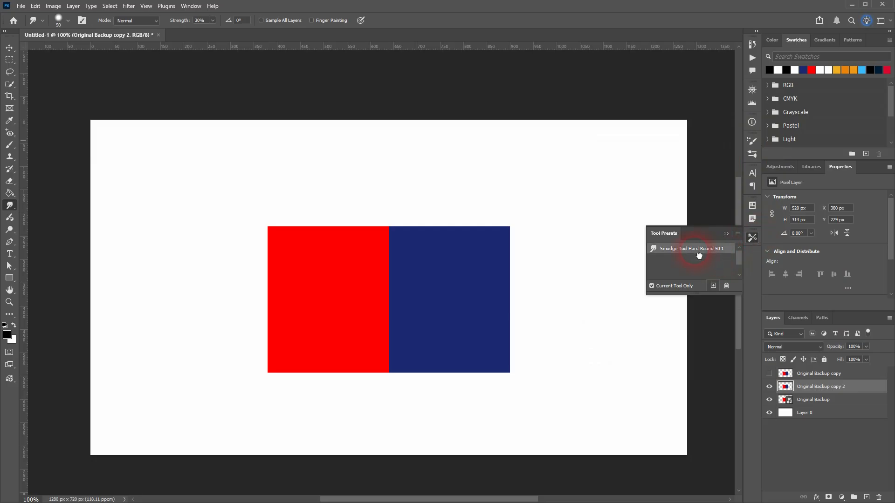
Step: Check the preset's Spacing and Scattering in the brush settings, and smudge down the red-blue boundary on Original Backup copy 2
{"action": "left_click", "coordinate": [751, 140]}
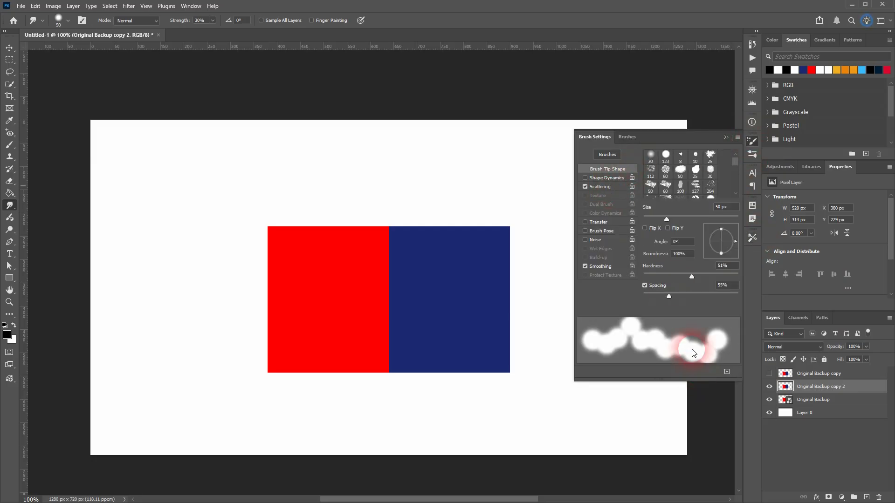
{"action": "left_click", "coordinate": [602, 188]}
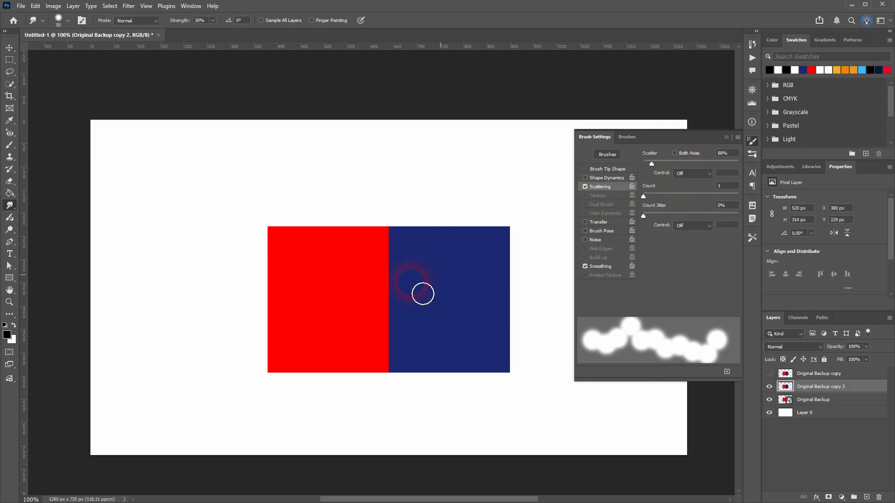
{"action": "mouse_move", "coordinate": [421, 294]}
{"action": "left_mouse_down"}
{"action": "mouse_move", "coordinate": [396, 266]}
{"action": "mouse_move", "coordinate": [428, 306]}
{"action": "mouse_move", "coordinate": [413, 361]}
{"action": "mouse_move", "coordinate": [396, 365]}
{"action": "left_mouse_up"}
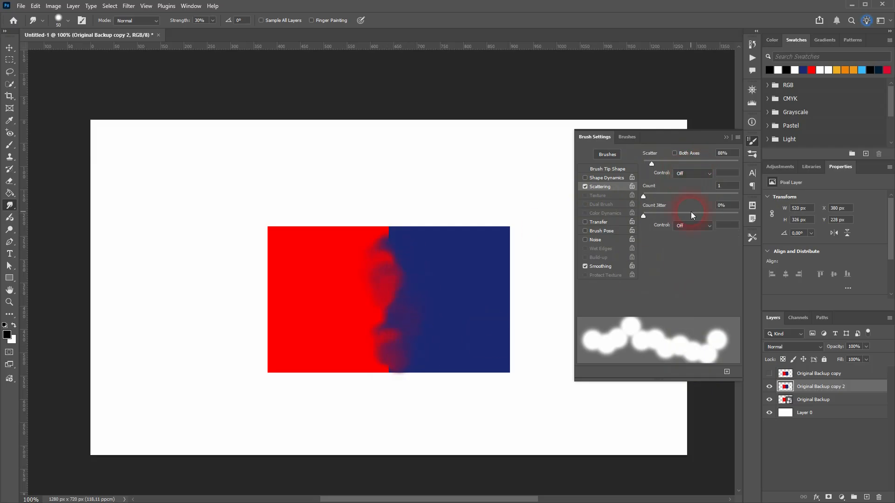
{"action": "left_click", "coordinate": [726, 137]}
Step: Delete the saved Smudge tool preset
{"action": "left_click", "coordinate": [752, 238]}
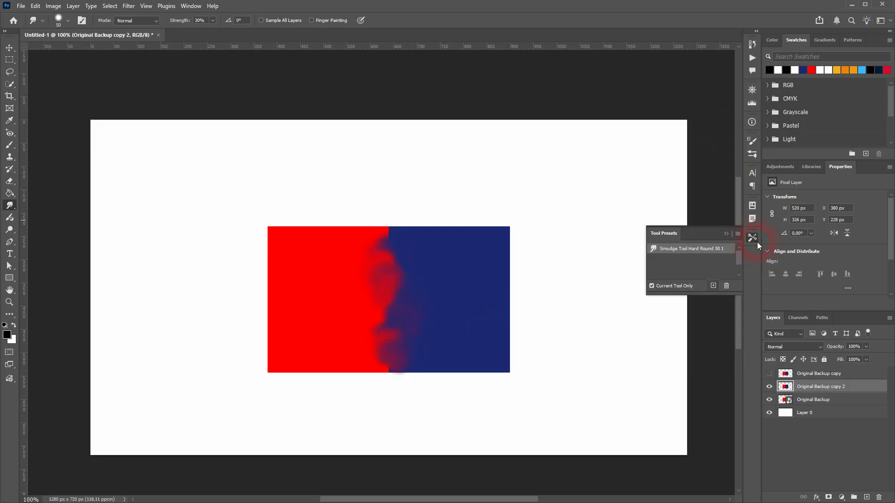
{"action": "left_click", "coordinate": [705, 252]}
{"action": "mouse_move", "coordinate": [704, 254]}
{"action": "left_mouse_down"}
{"action": "mouse_move", "coordinate": [815, 394]}
{"action": "mouse_move", "coordinate": [774, 323]}
{"action": "mouse_move", "coordinate": [681, 259]}
{"action": "mouse_move", "coordinate": [727, 264]}
{"action": "mouse_move", "coordinate": [729, 287]}
{"action": "left_mouse_up"}
{"action": "left_click", "coordinate": [408, 190]}
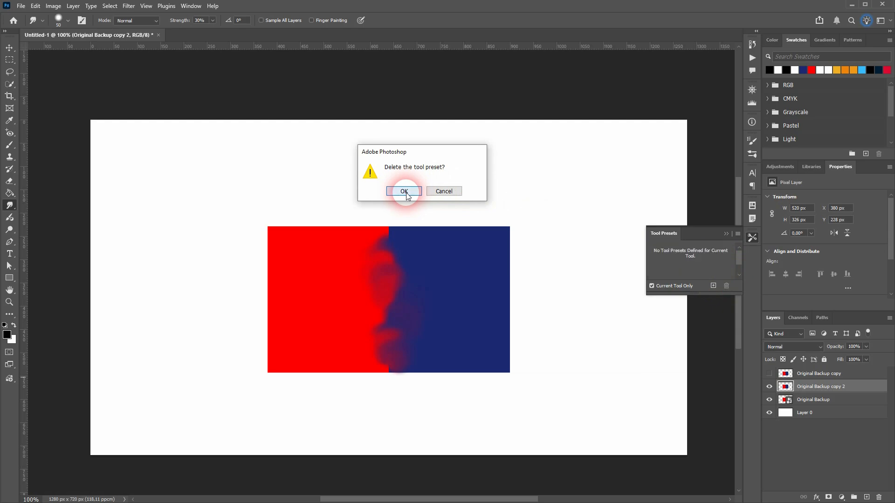